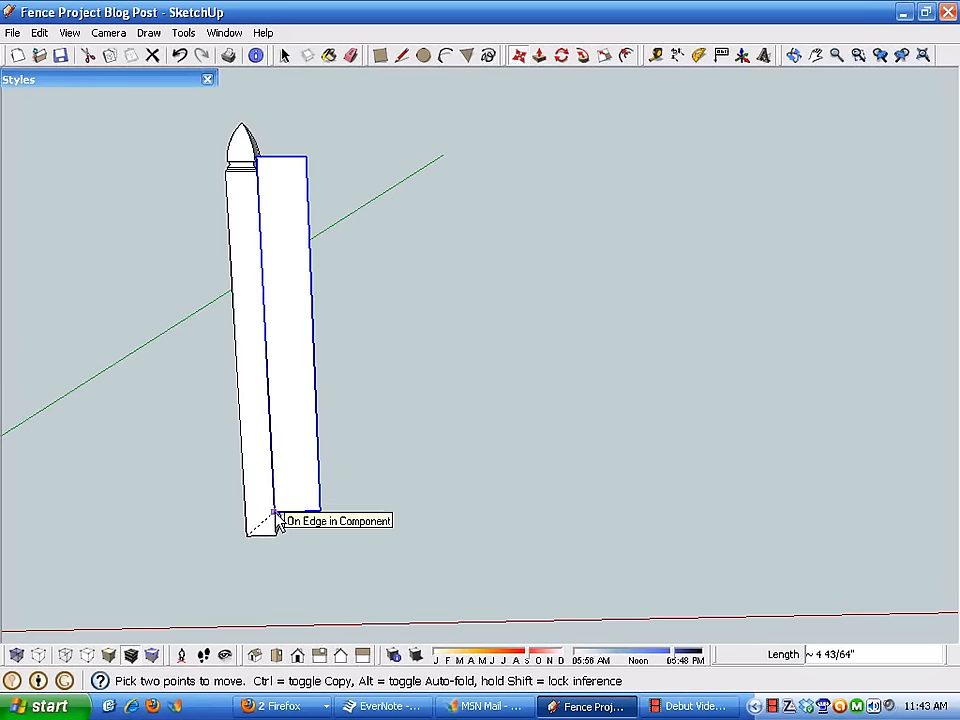
# Step: Place the rectangular board against the inner side of the fence post and open it for editing
pyautogui.click(277, 520)
pyautogui.press('space')
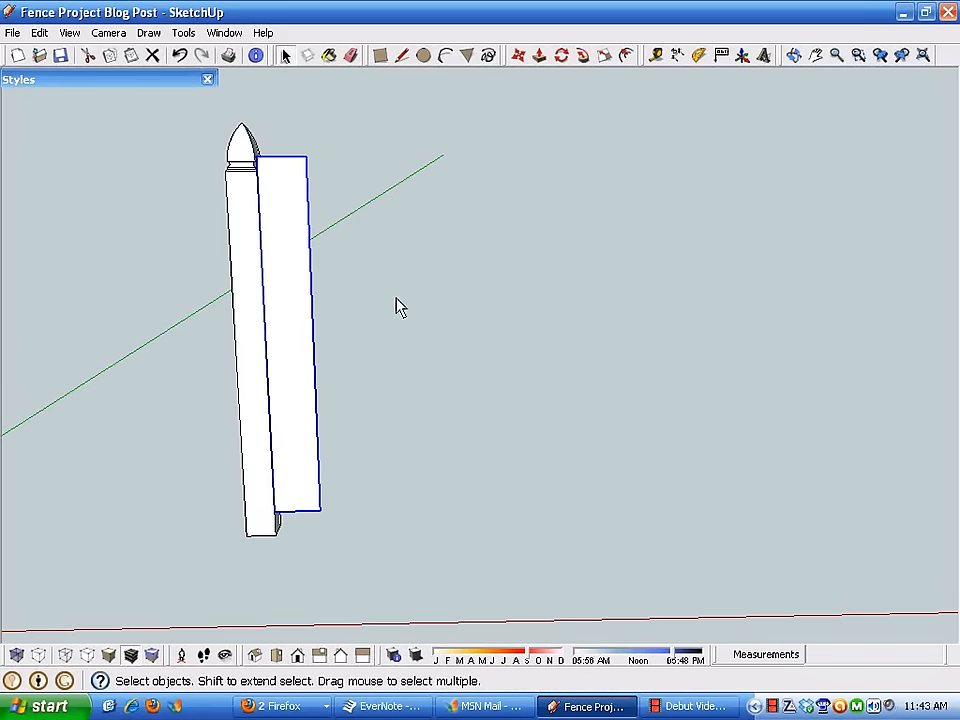
pyautogui.doubleClick(283, 300)
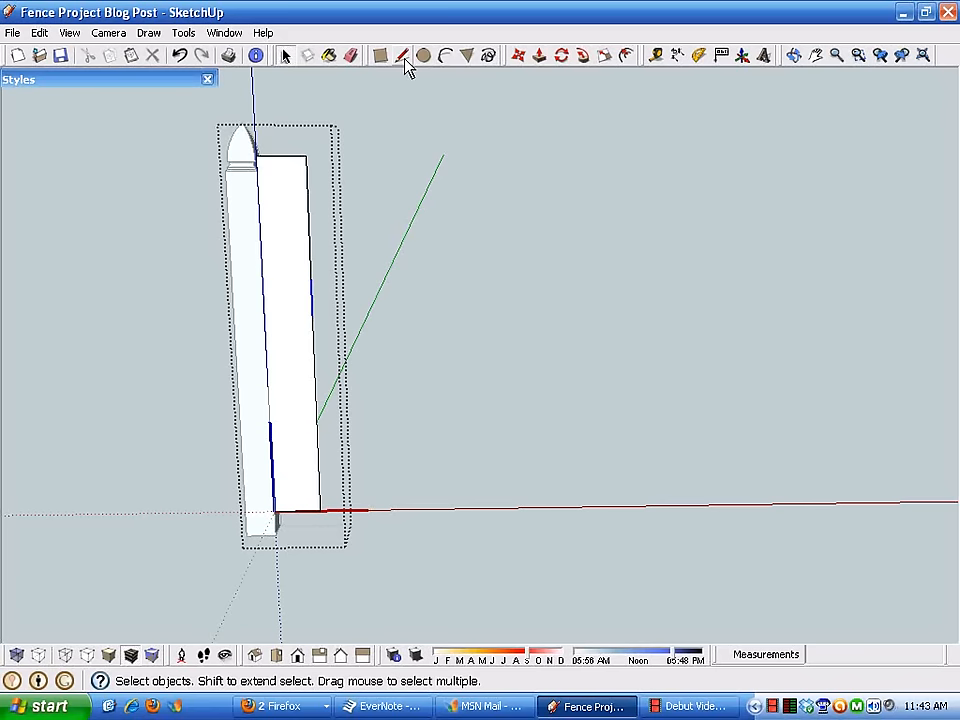
pyautogui.click(657, 56)
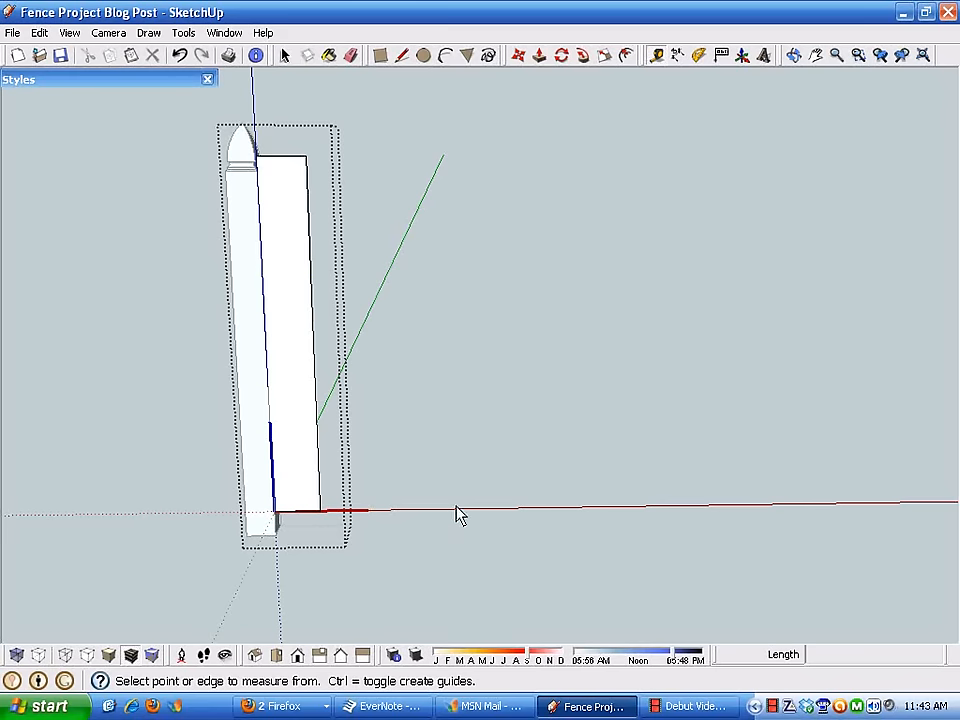
pyautogui.scroll(5, 322, 530)
pyautogui.scroll(-8, 360, 493)
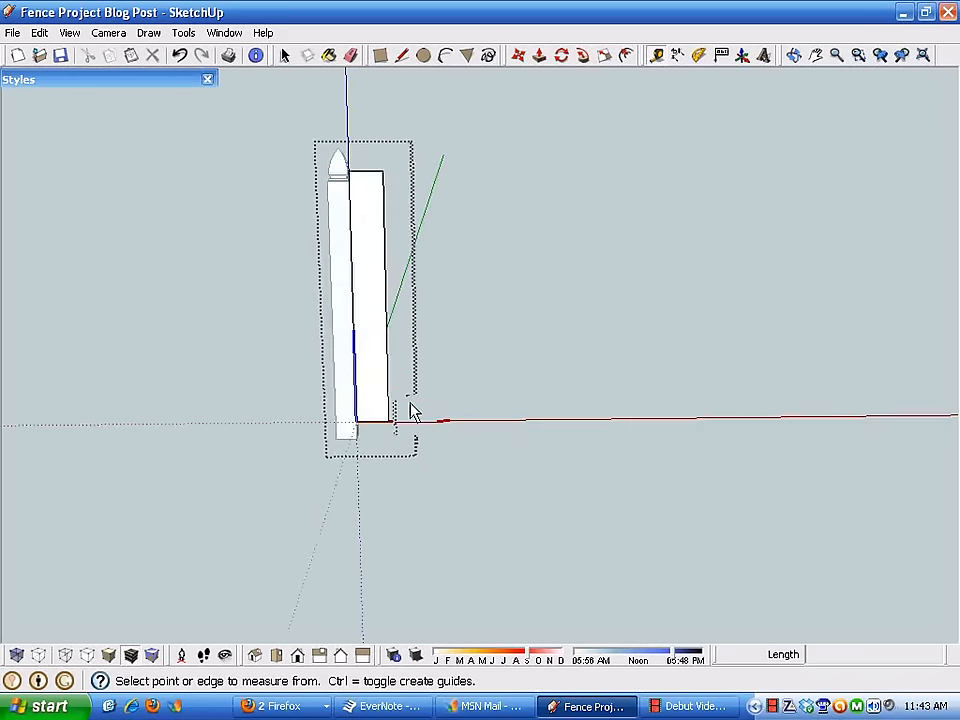
pyautogui.scroll(7, 397, 315)
pyautogui.scroll(-3, 397, 315)
pyautogui.keyDown('shift'); pyautogui.moveTo(398, 320); pyautogui.dragTo(458, 298, button='middle'); pyautogui.keyUp('shift')
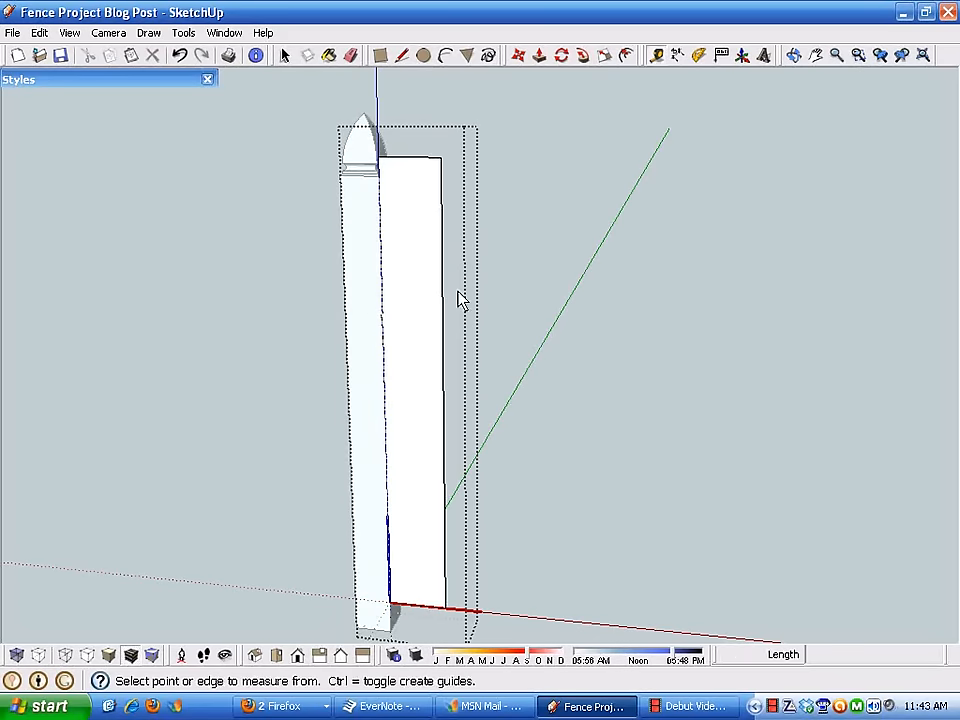
pyautogui.press('space')
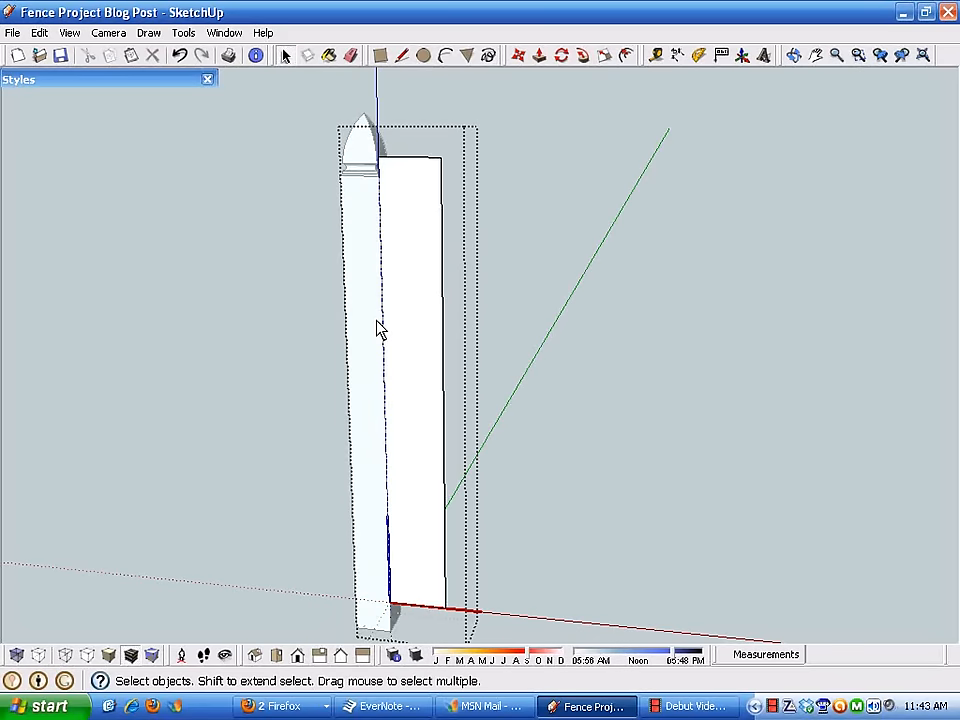
# Step: Try extruding the board's front face by about 1 21/64" with Push/Pull, and undo it
pyautogui.click(539, 56)
pyautogui.click(414, 257)
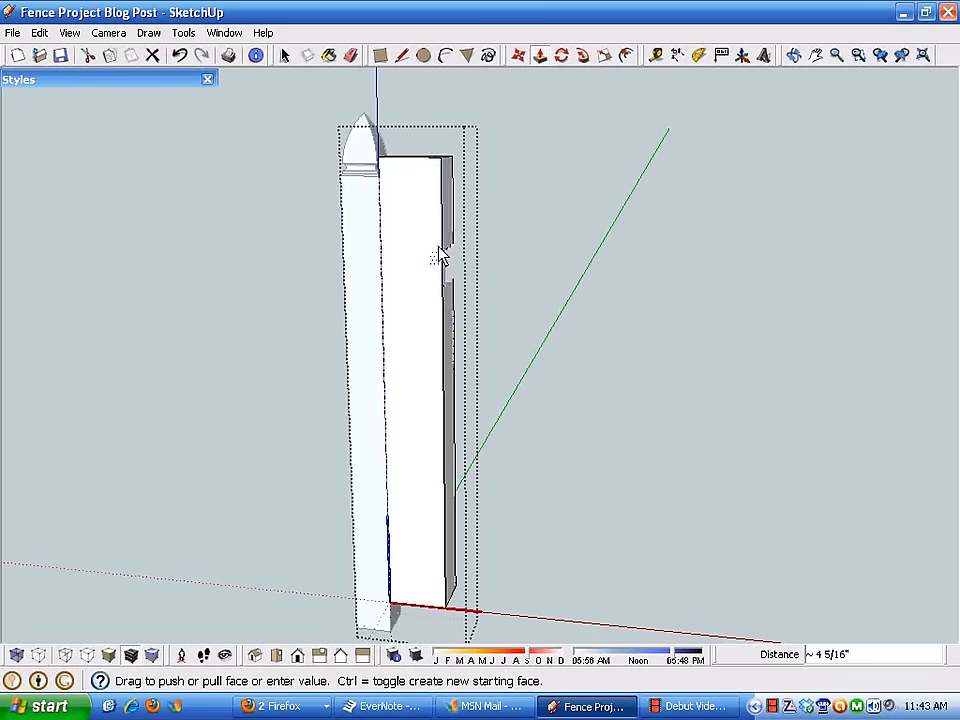
pyautogui.click(433, 265)
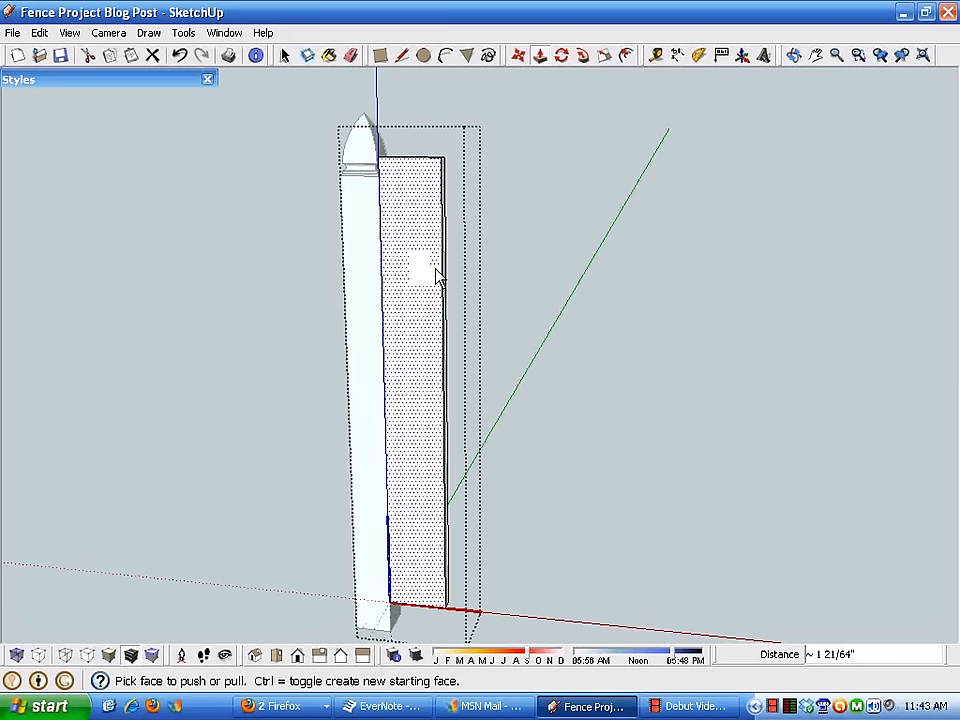
pyautogui.click(180, 57)
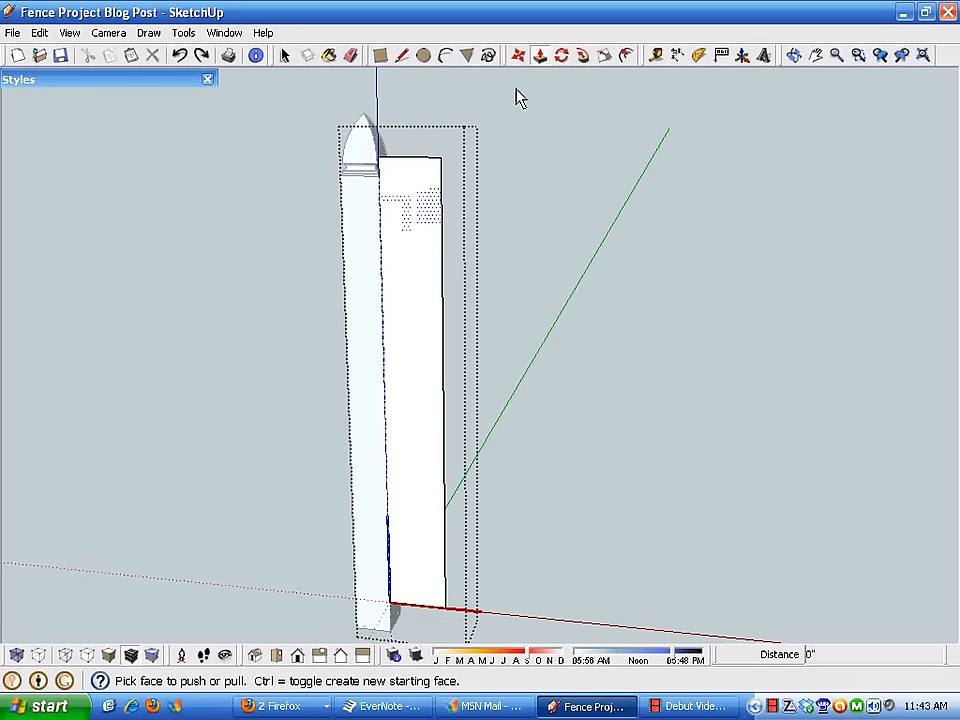
# Step: Try two arcs from the top edge's midpoint to points inside the board's face, bulging about 21/32" and 35/64", undoing each one
pyautogui.click(446, 56)
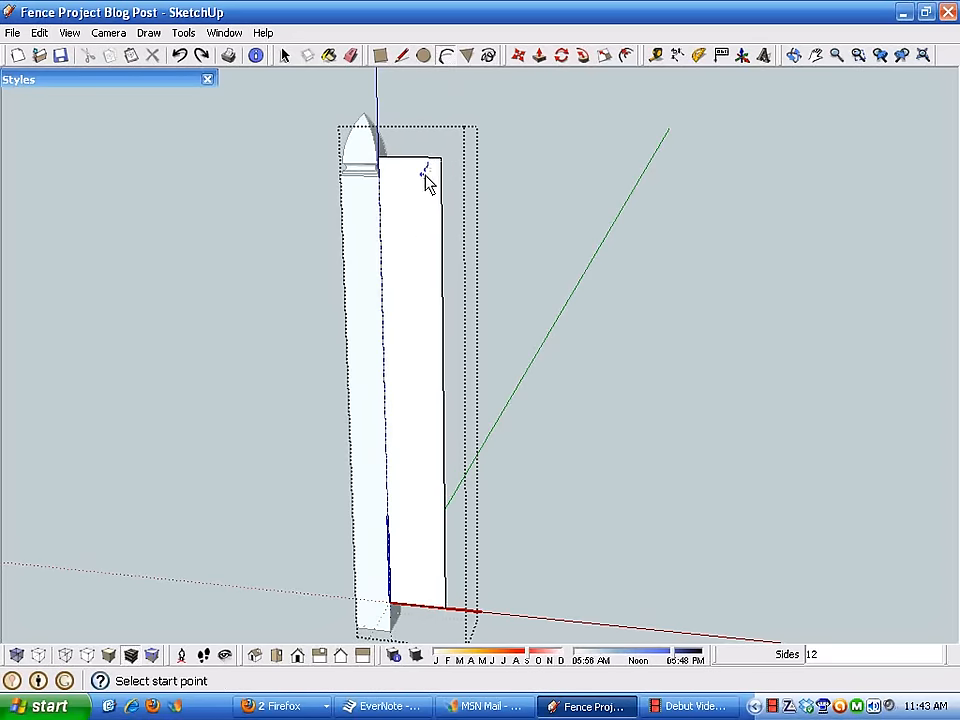
pyautogui.scroll(4, 425, 240)
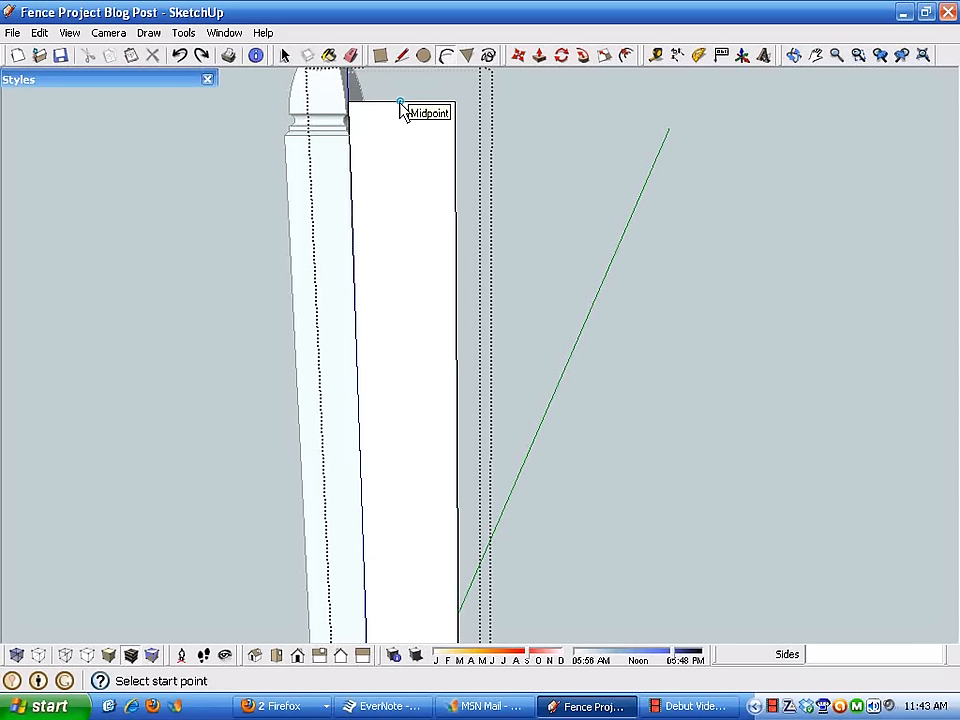
pyautogui.click(400, 101)
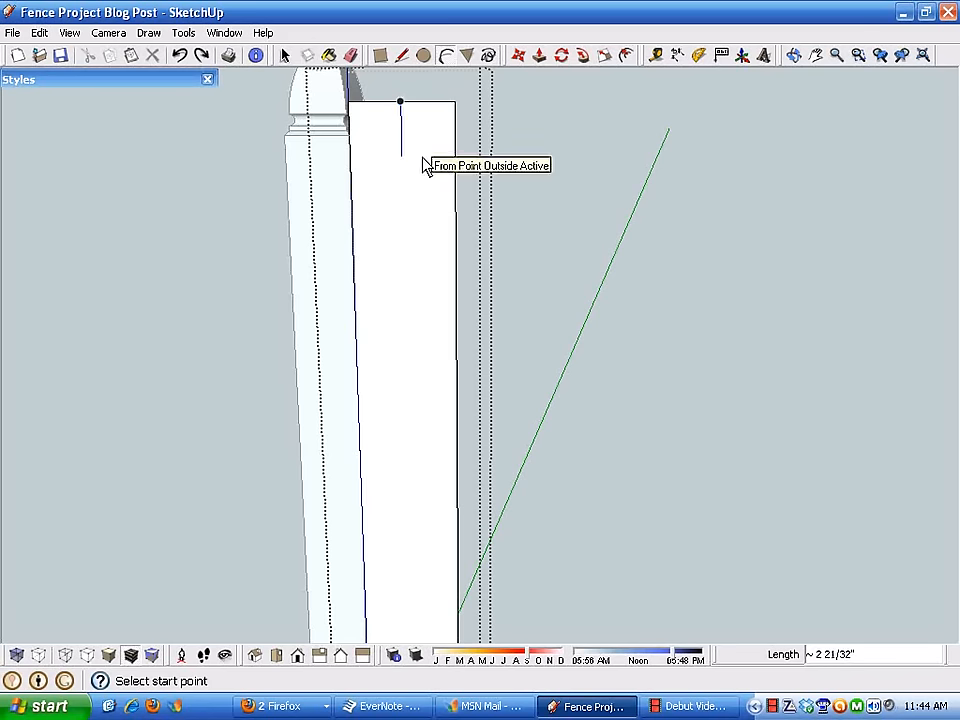
pyautogui.click(442, 276)
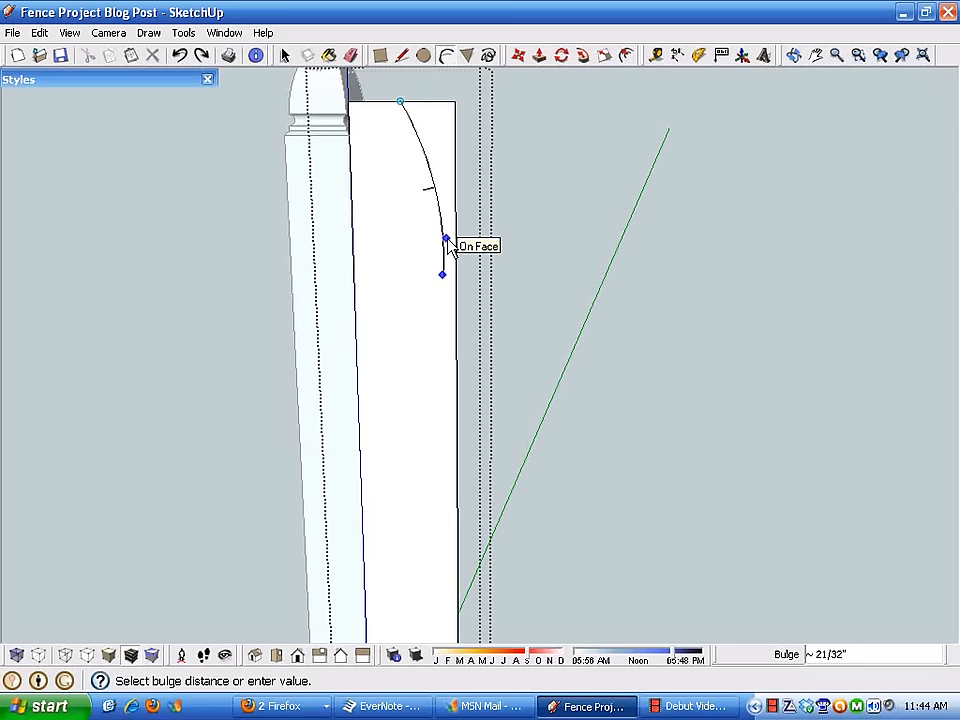
pyautogui.click(446, 242)
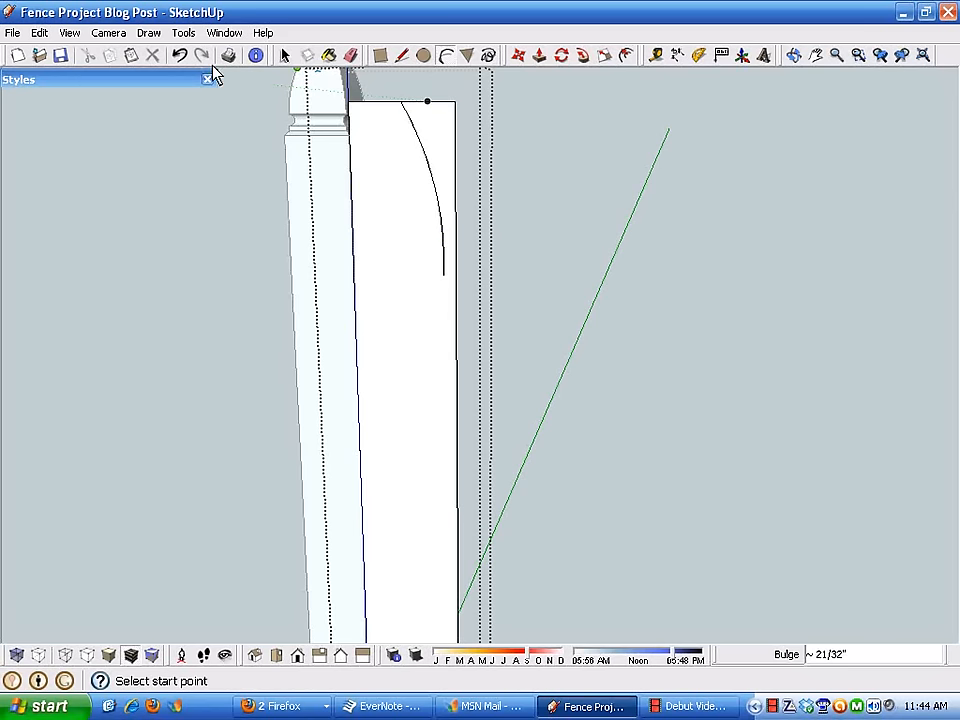
pyautogui.click(181, 57)
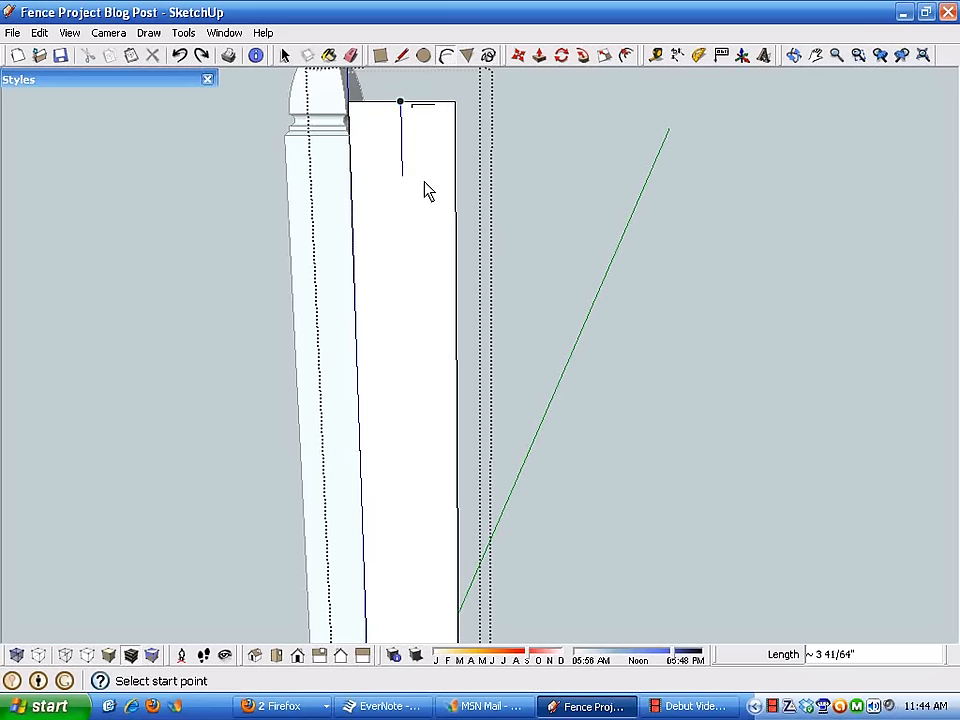
pyautogui.click(442, 242)
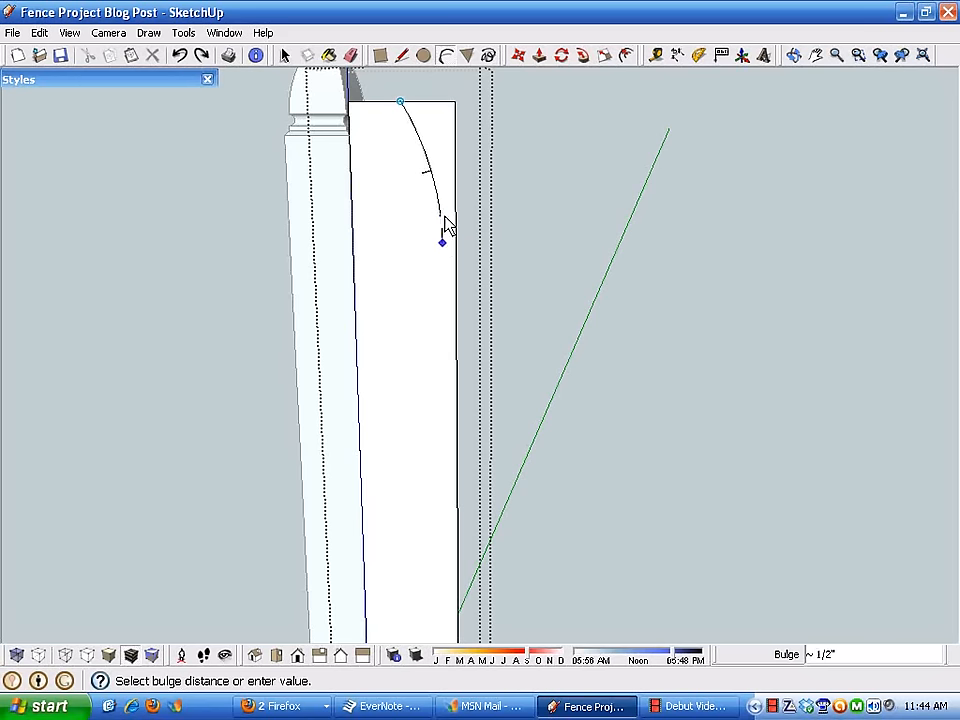
pyautogui.click(446, 223)
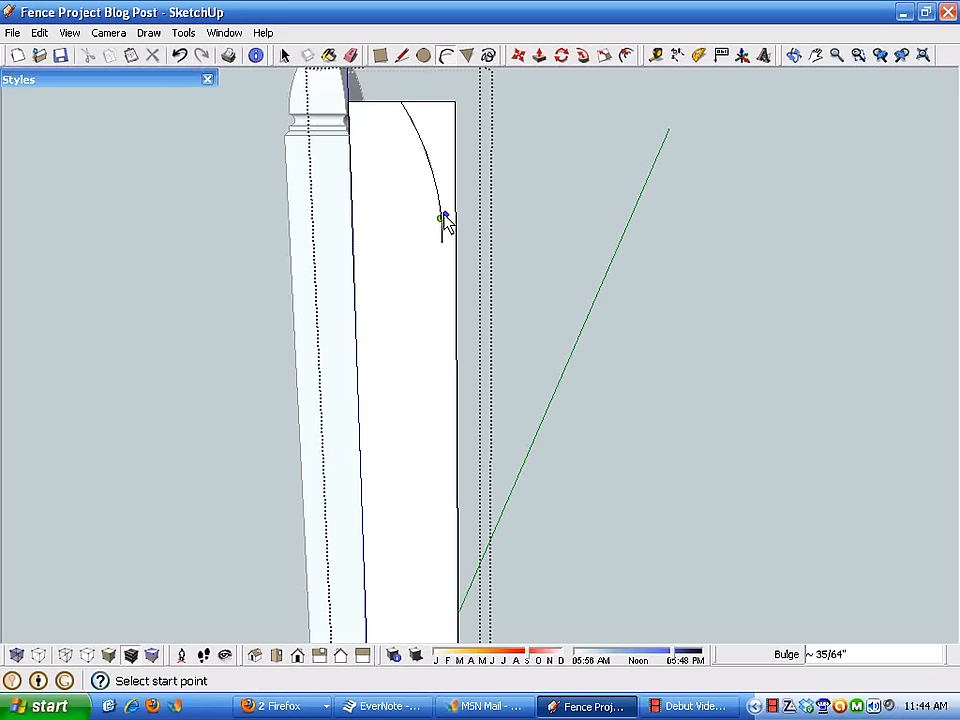
pyautogui.click(181, 57)
# Step: Draw an arc from the top edge's midpoint to the board's right edge, bulging outward about 45/64", and erase the corner outside it
pyautogui.click(400, 102)
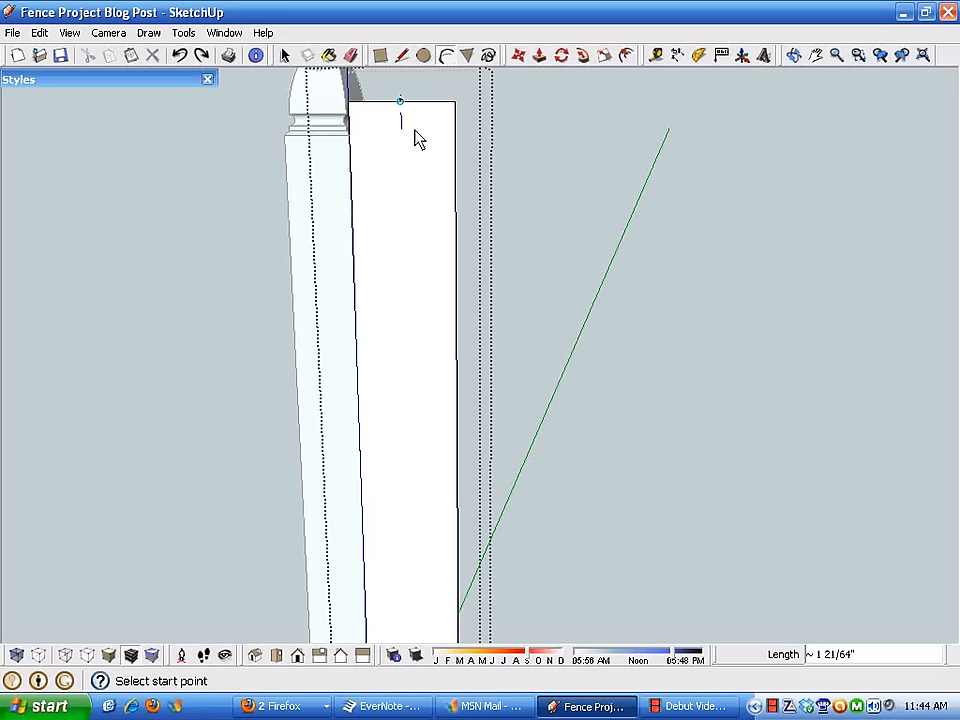
pyautogui.click(455, 254)
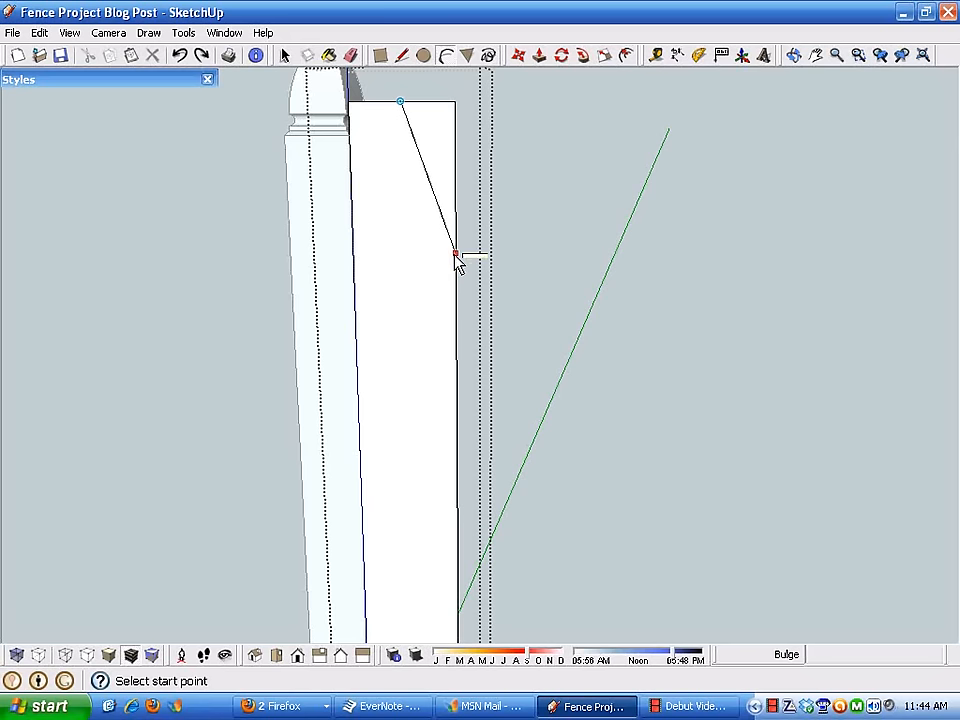
pyautogui.click(455, 222)
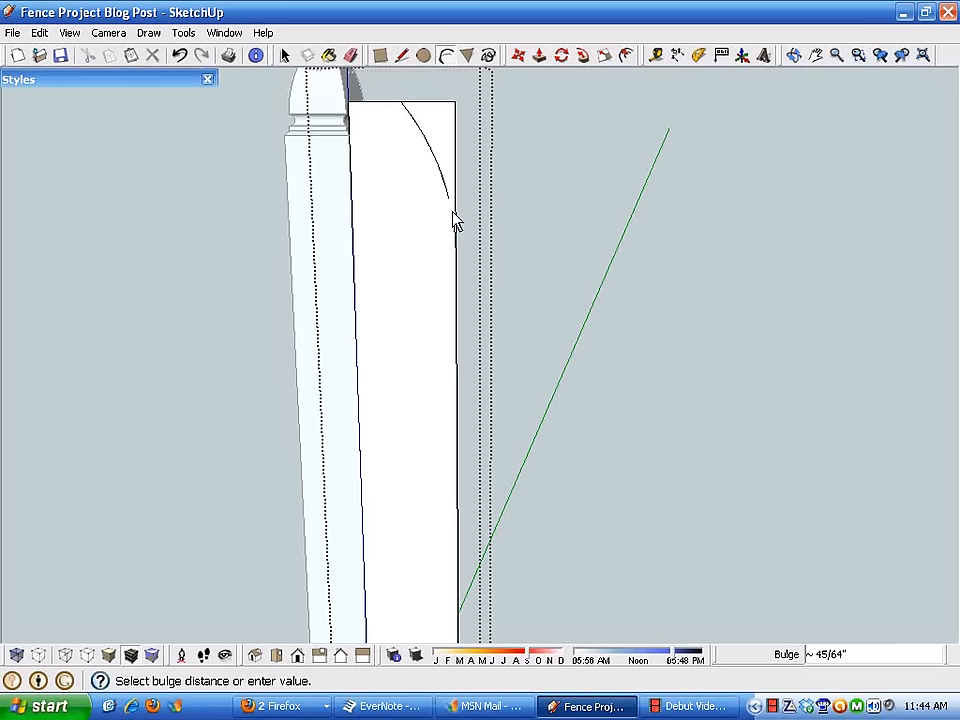
pyautogui.click(350, 55)
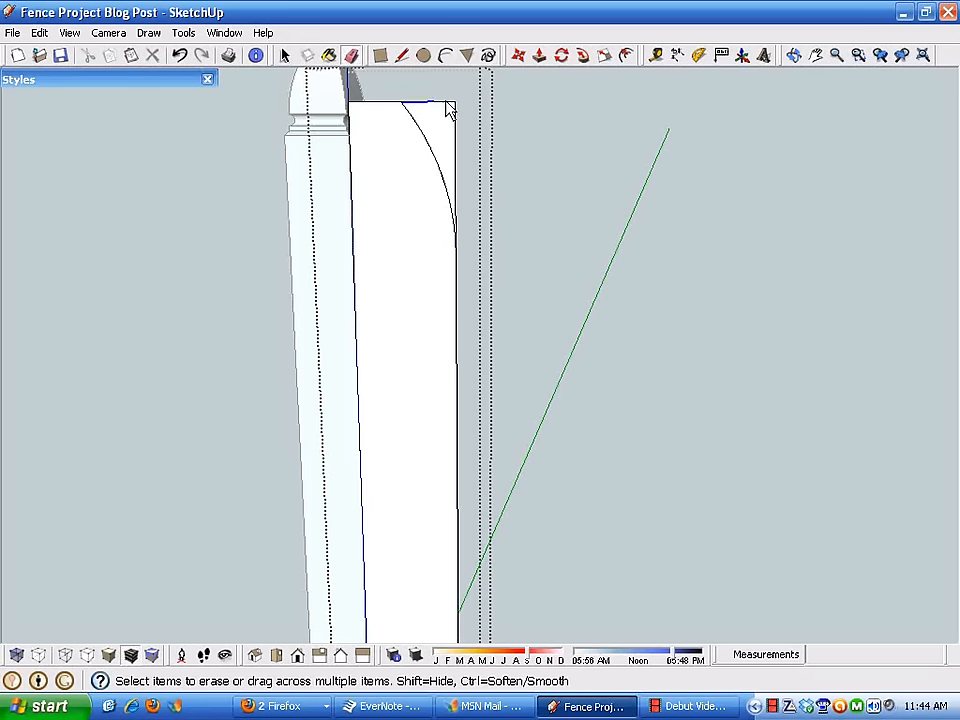
pyautogui.click(448, 110)
# Step: Draw an inward arc bulging about 51/64" on the right edge directly below the first arc, and erase its straight edge to form a notch
pyautogui.click(445, 55)
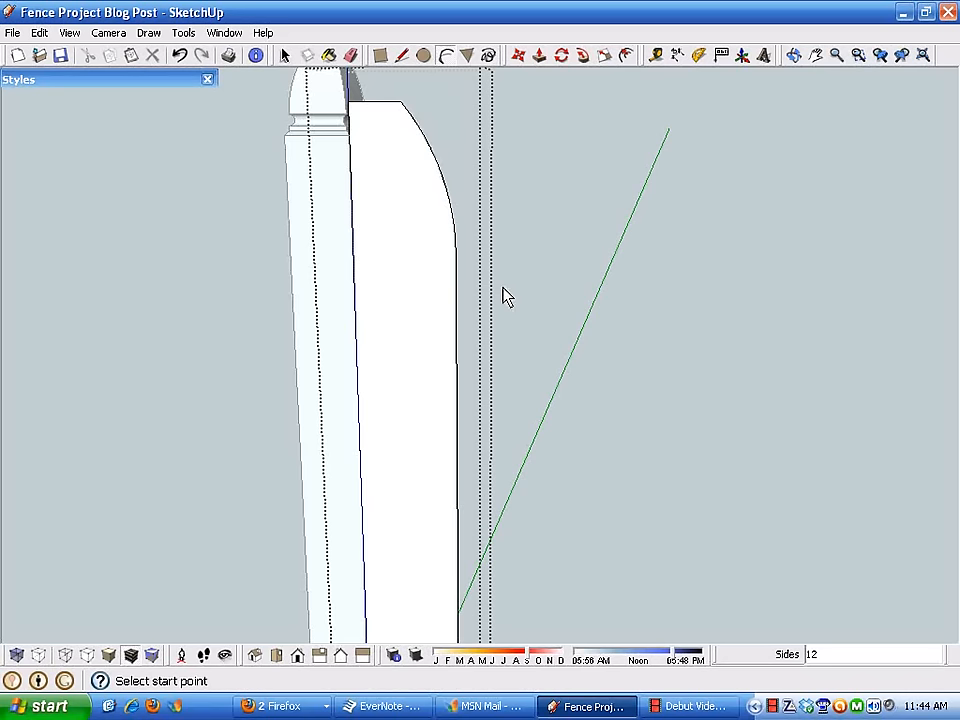
pyautogui.scroll(1, 455, 340)
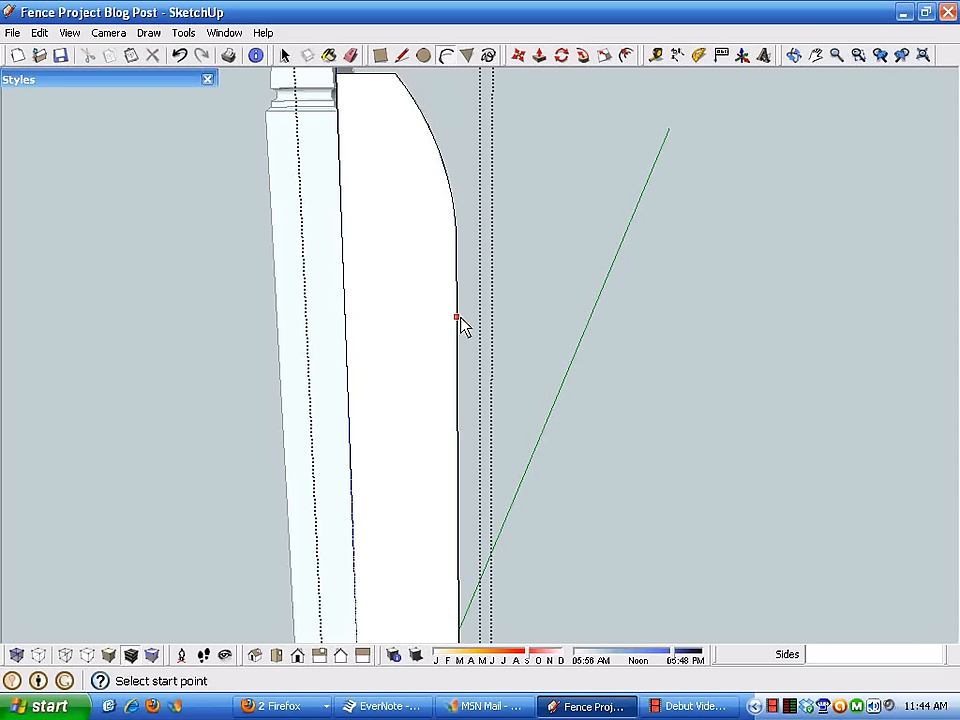
pyautogui.click(456, 245)
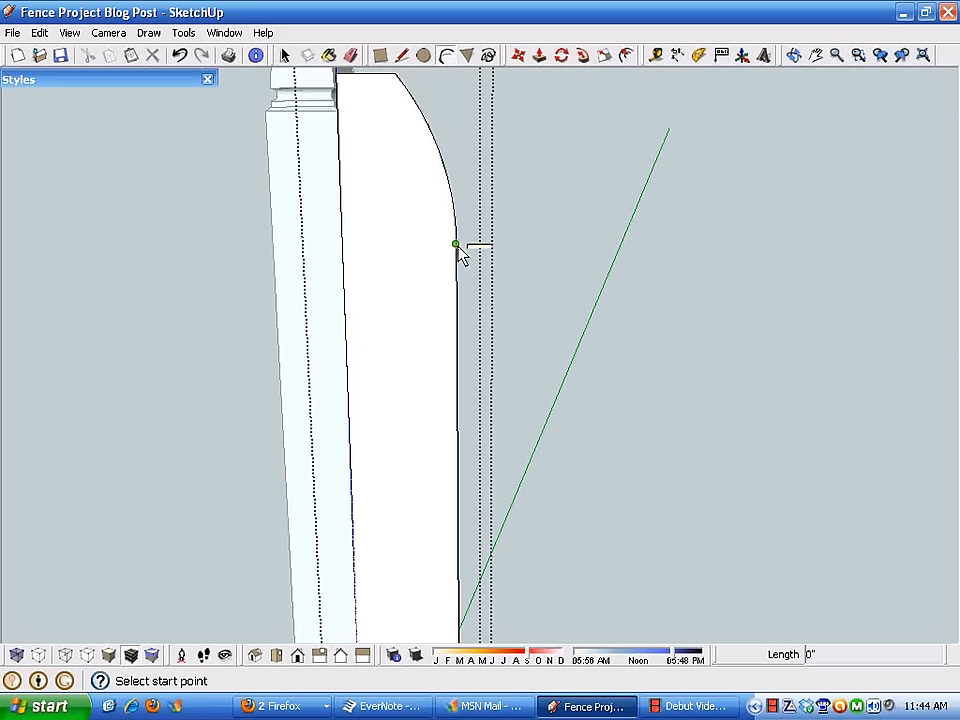
pyautogui.click(457, 301)
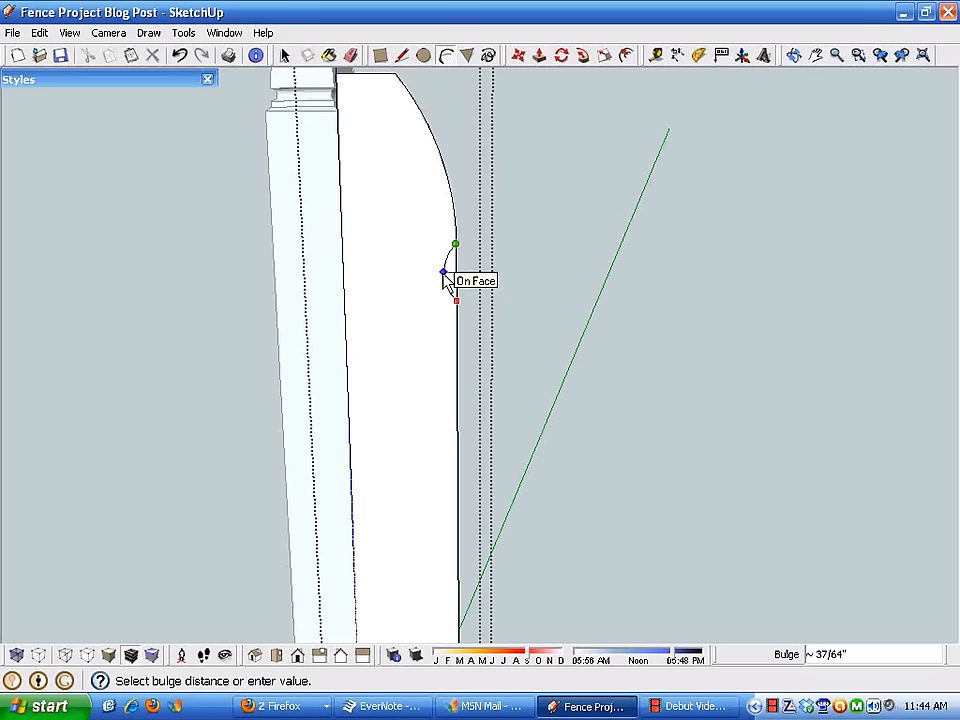
pyautogui.click(440, 274)
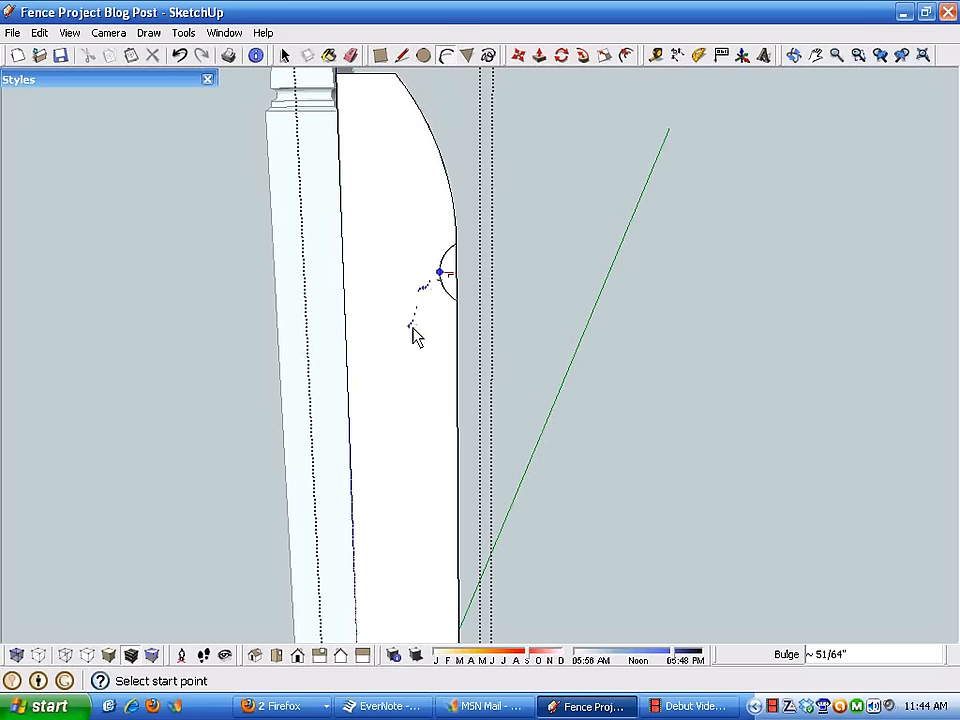
pyautogui.press('space')
pyautogui.click(351, 55)
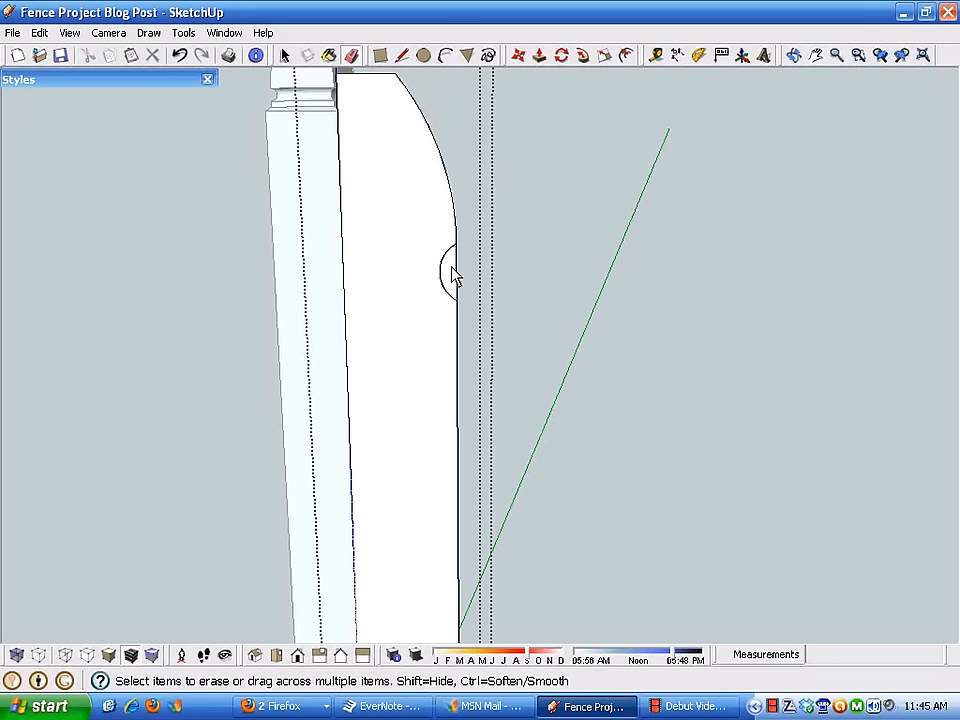
pyautogui.scroll(-3, 471, 274)
pyautogui.moveTo(446, 293)
pyautogui.mouseDown(button='middle')
pyautogui.moveTo(351, 317)
pyautogui.moveTo(368, 330)
pyautogui.moveTo(426, 300)
pyautogui.mouseUp(button='middle')
# Step: Select the large arc and the notch arc, copy them, and paste the copy over the board
pyautogui.press('space')
pyautogui.moveTo(421, 243); pyautogui.dragTo(381, 221, button='middle')
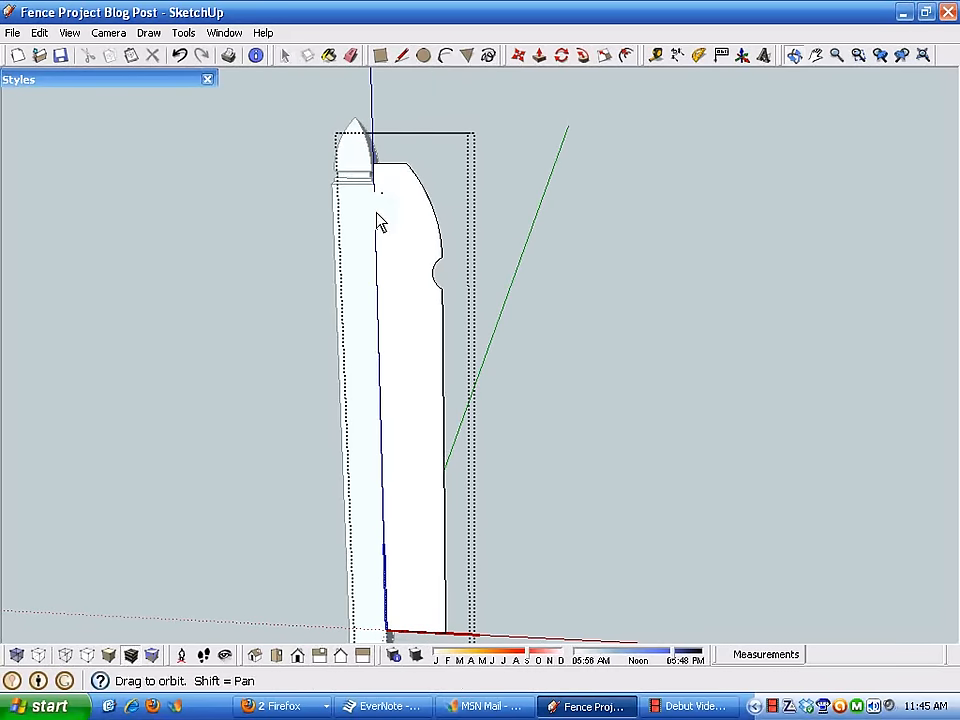
pyautogui.moveTo(398, 146); pyautogui.dragTo(482, 334)
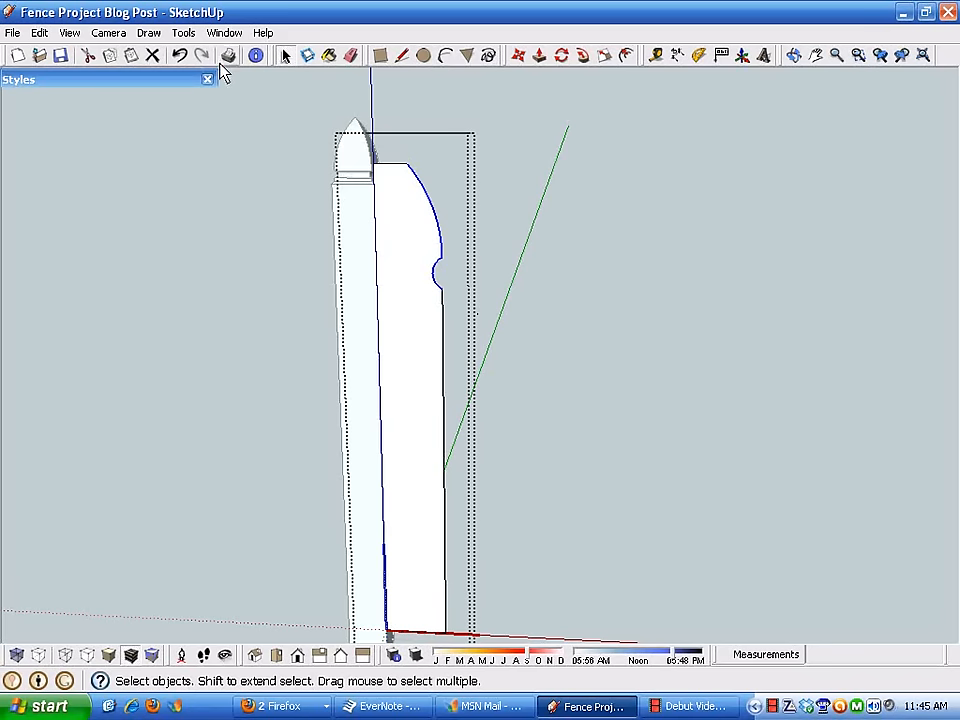
pyautogui.click(132, 57)
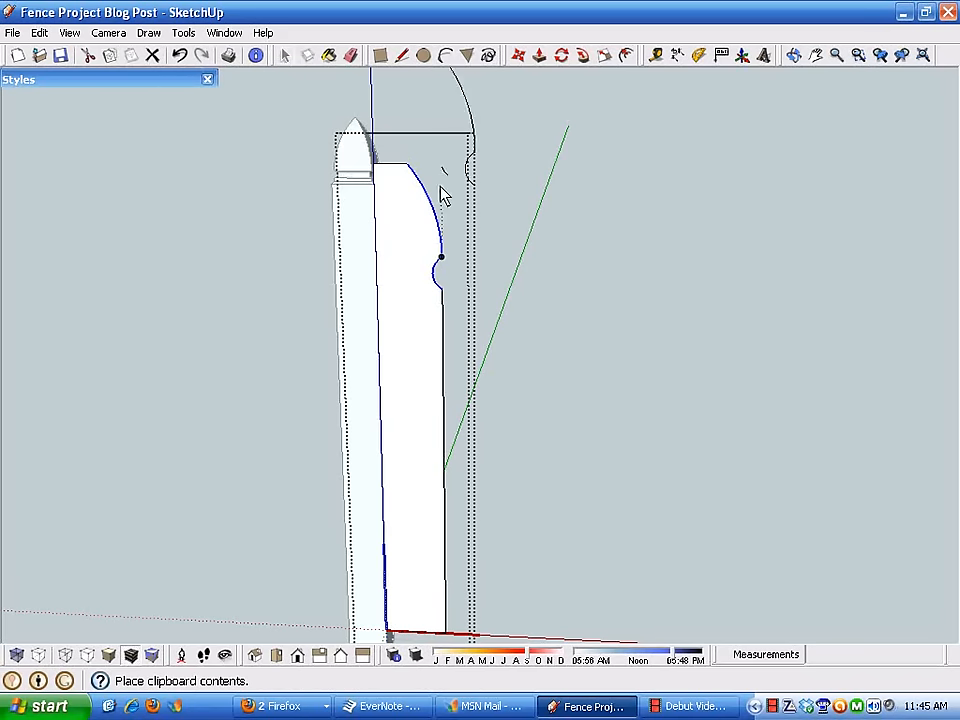
pyautogui.click(376, 361)
# Step: Move the pasted arcs a short distance down the board
pyautogui.press('m')
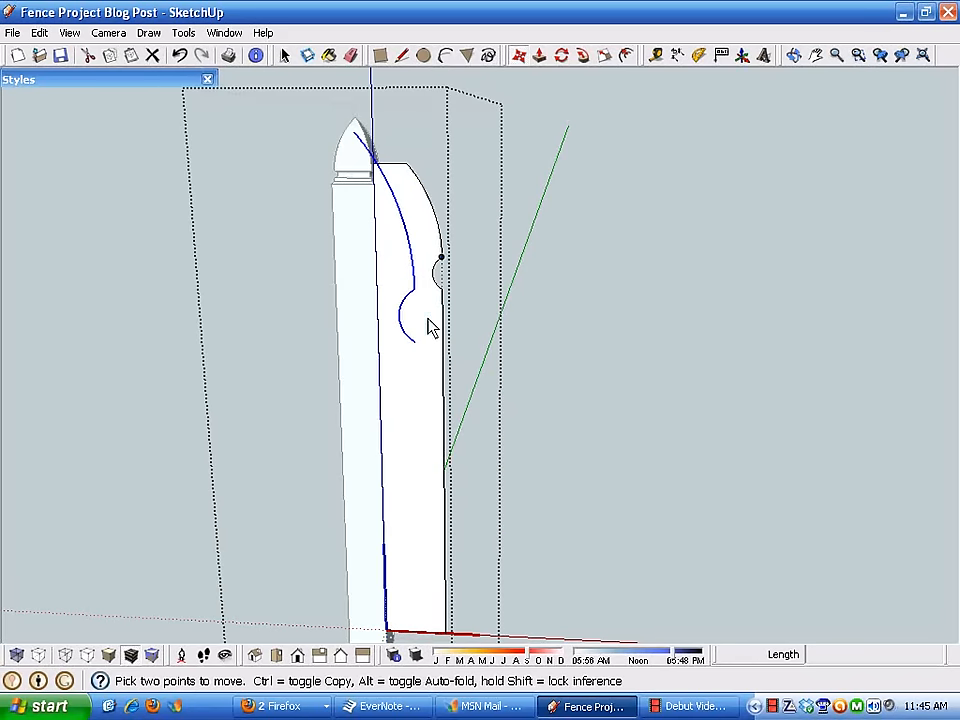
pyautogui.click(399, 213)
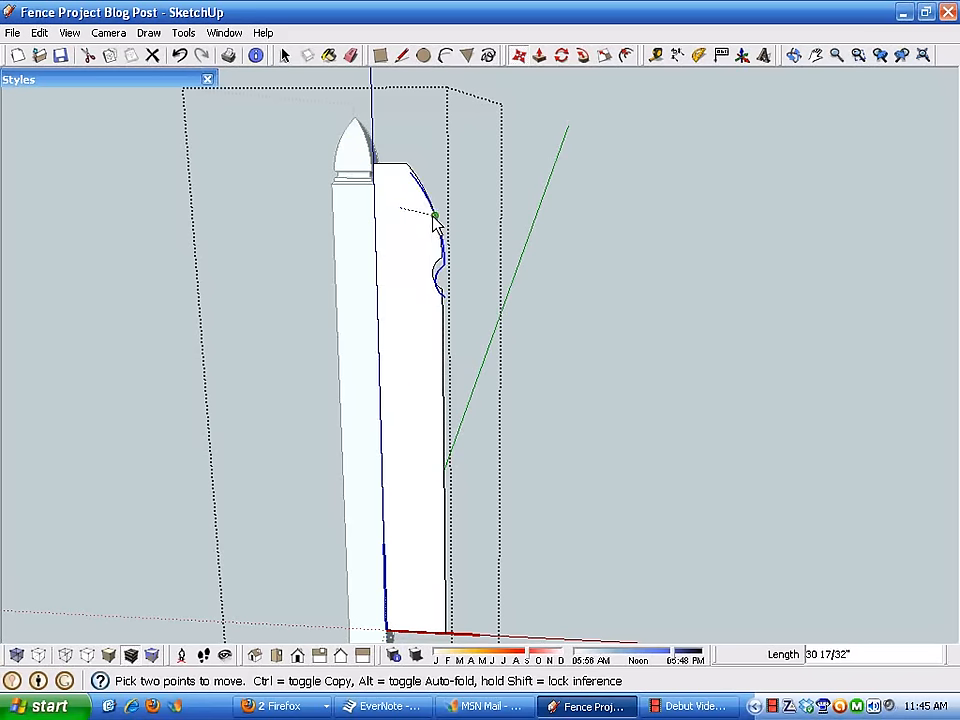
pyautogui.click(405, 262)
# Step: Try moving the pasted arcs toward the post side of the board, and undo the move
pyautogui.click(413, 324)
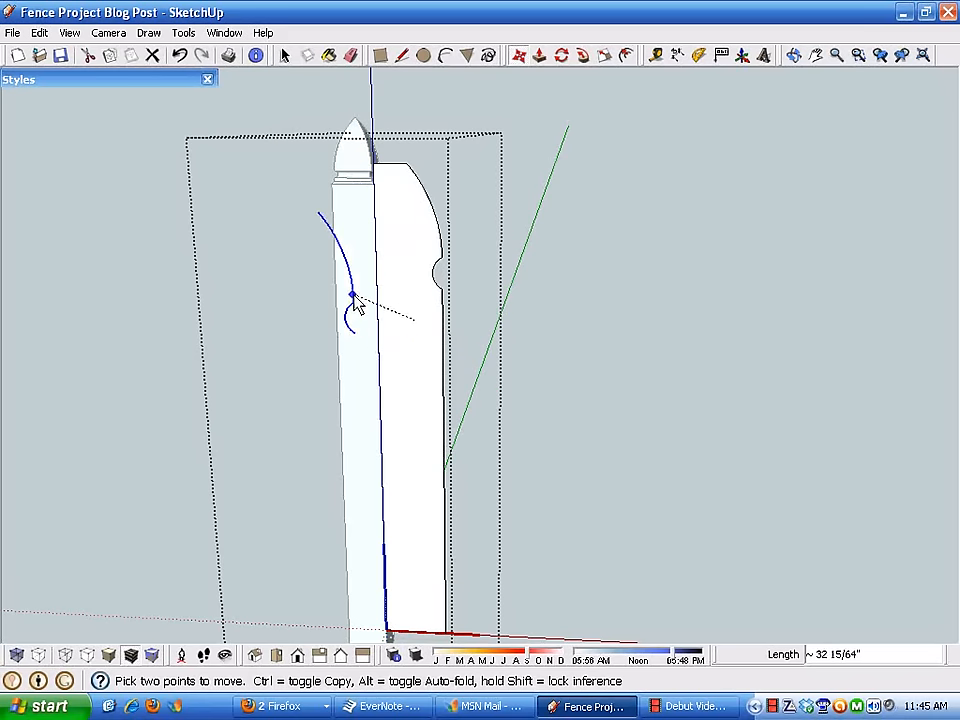
pyautogui.click(399, 278)
pyautogui.click(397, 252)
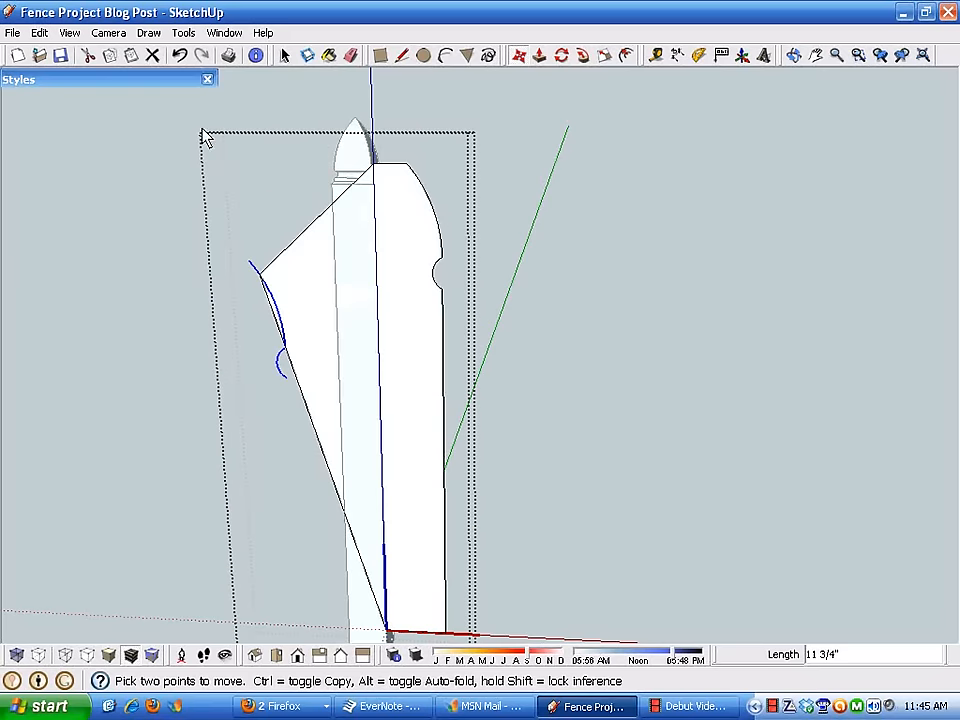
pyautogui.click(180, 56)
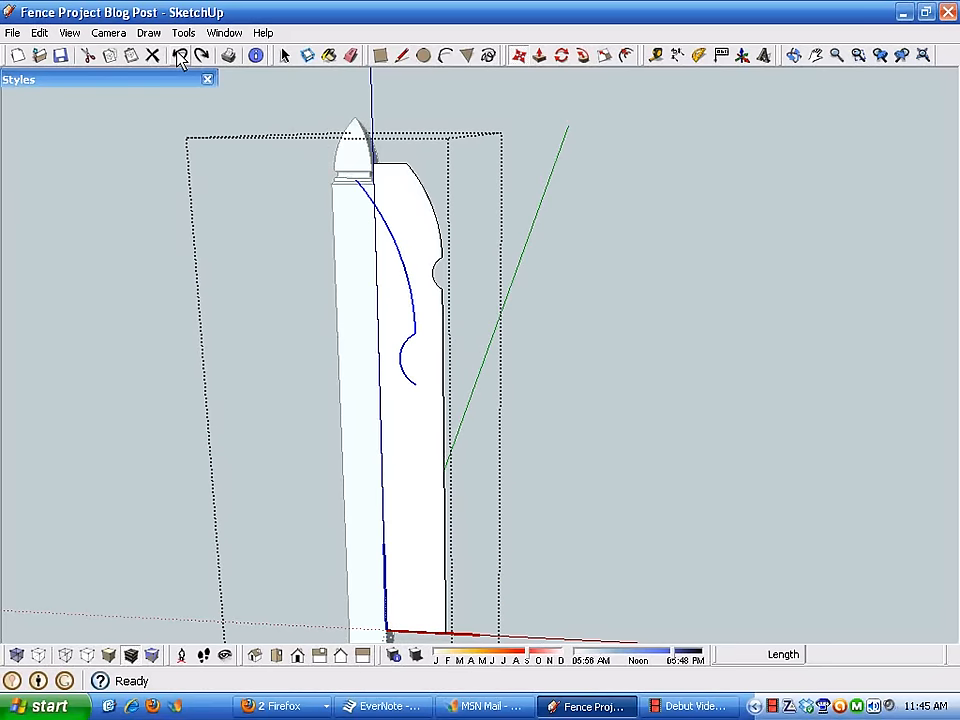
# Step: Undo the earlier paste and paste the copied arcs again over the post beside the board
pyautogui.click(178, 56)
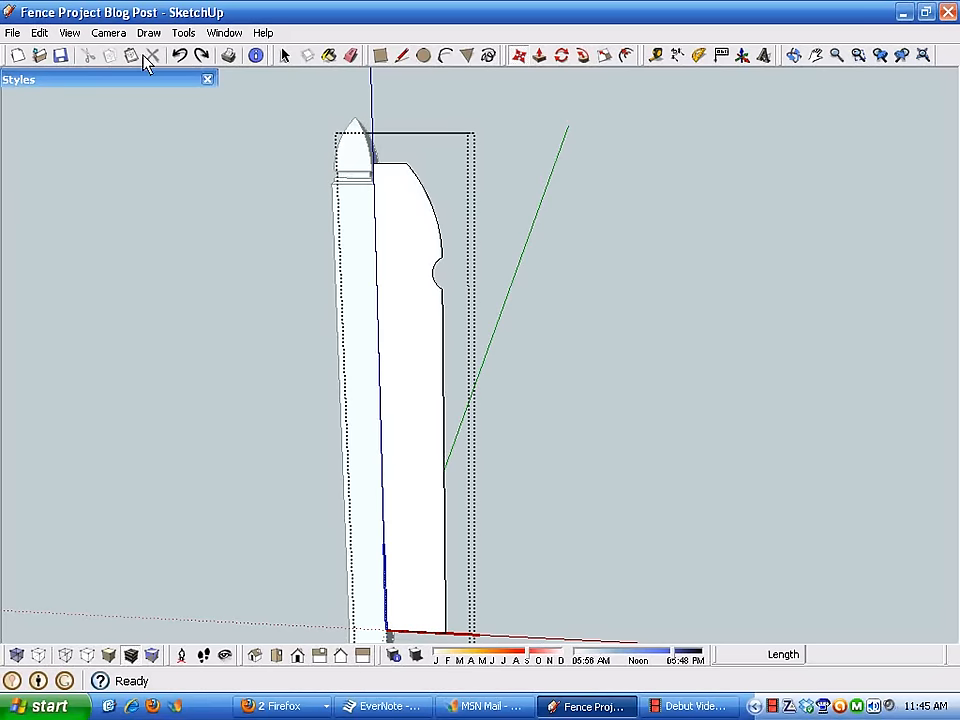
pyautogui.click(131, 56)
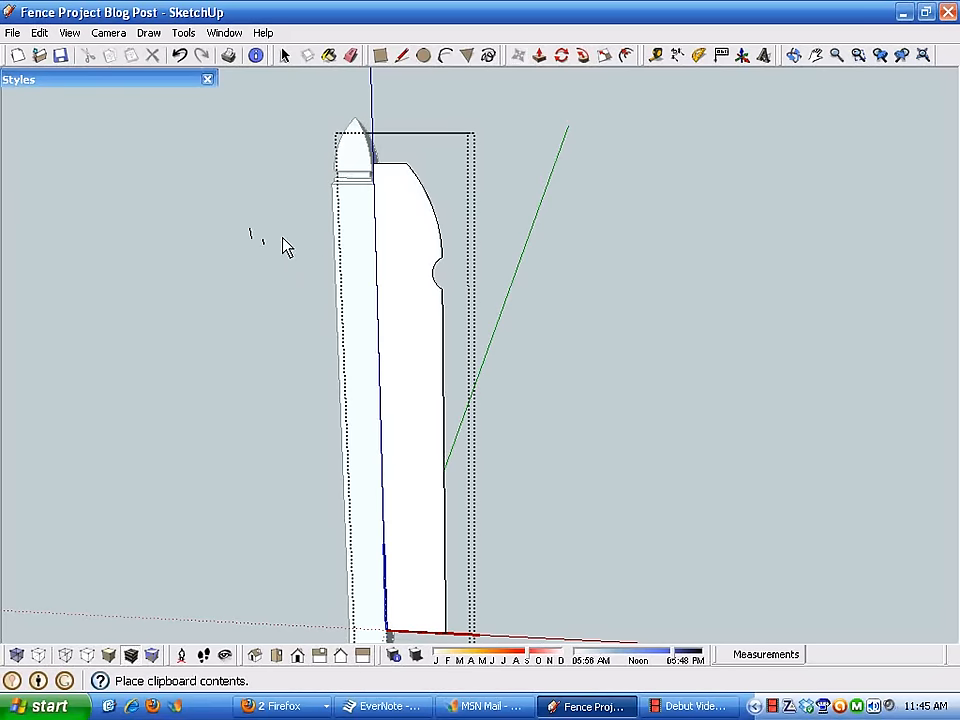
pyautogui.click(348, 228)
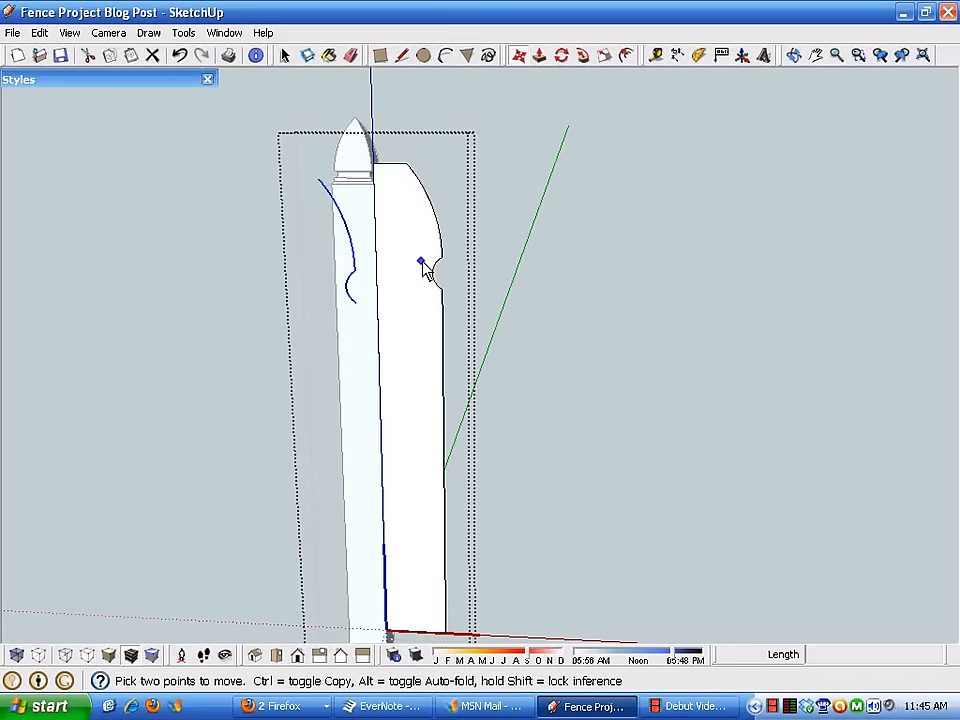
# Step: Mirror the pasted arcs along the red axis with a scale of -1.00
pyautogui.click(604, 56)
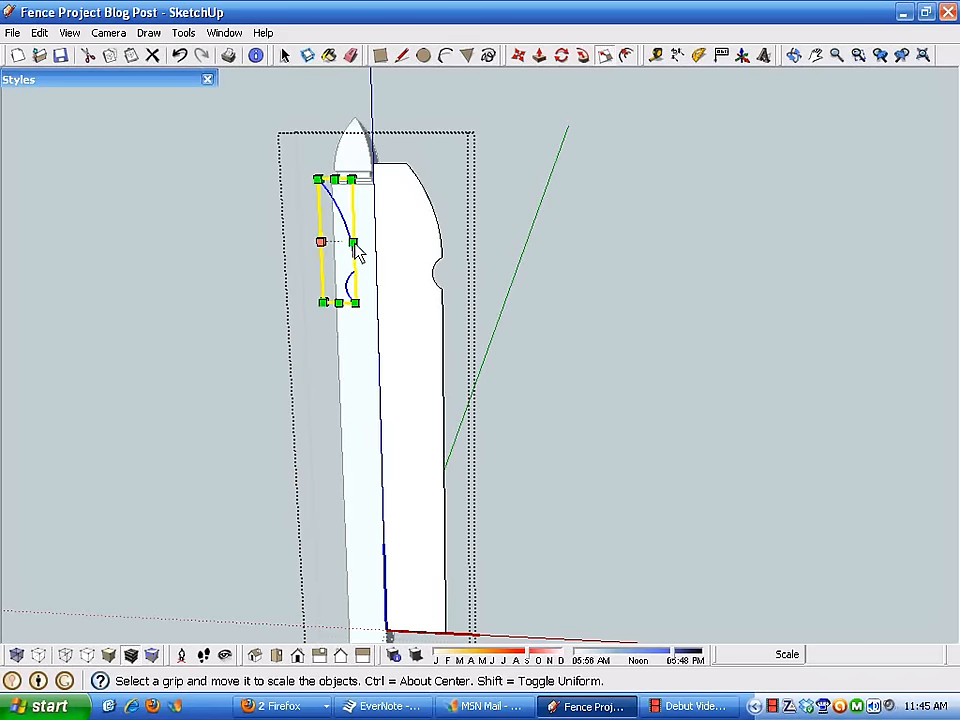
pyautogui.moveTo(356, 249); pyautogui.dragTo(292, 260)
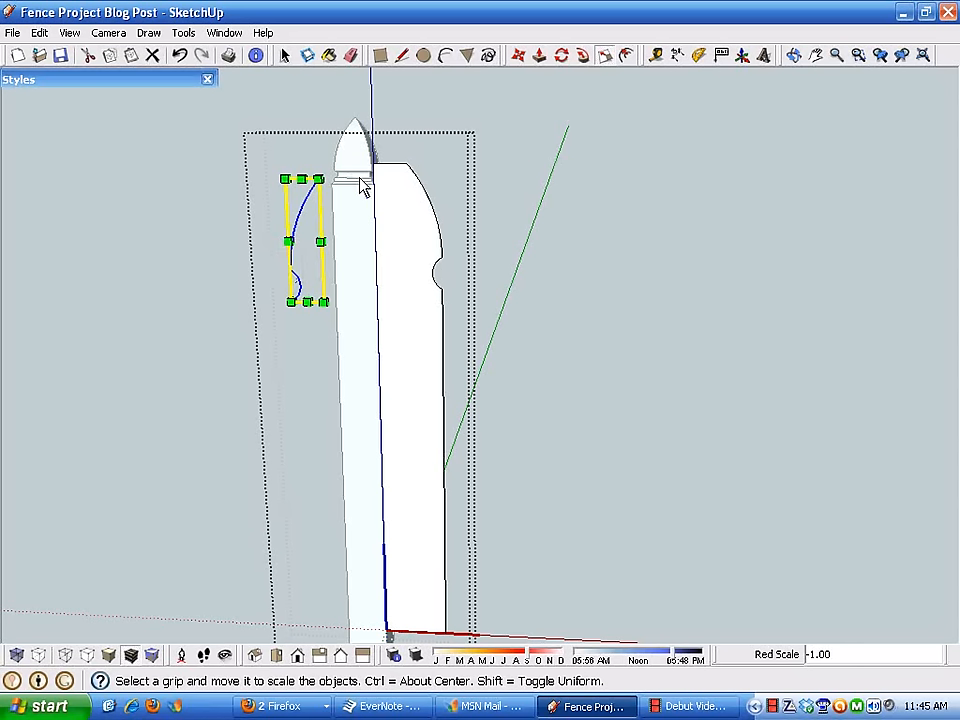
# Step: Try moving the mirrored arcs by their upper end onto the board's top corner, and undo the move
pyautogui.scroll(3, 317, 240)
pyautogui.scroll(-2, 313, 240)
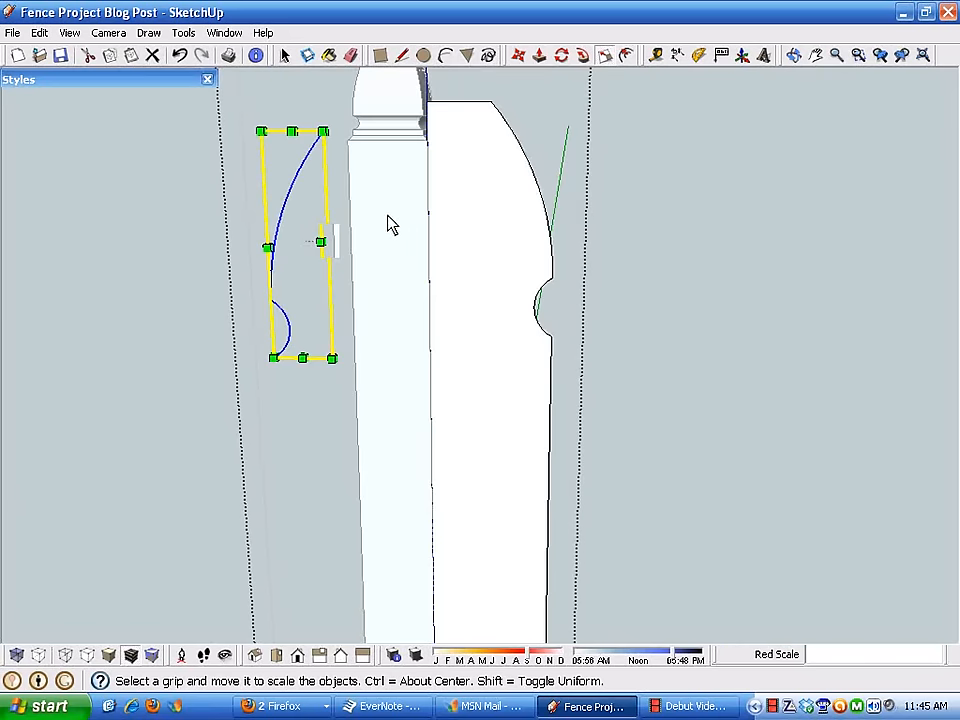
pyautogui.click(519, 55)
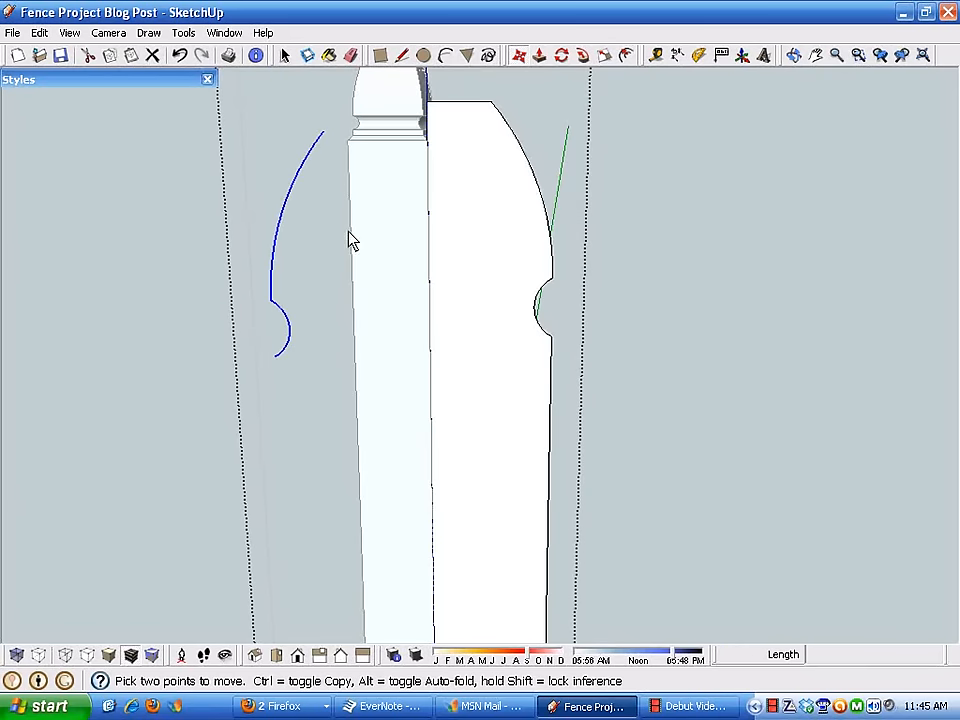
pyautogui.click(322, 131)
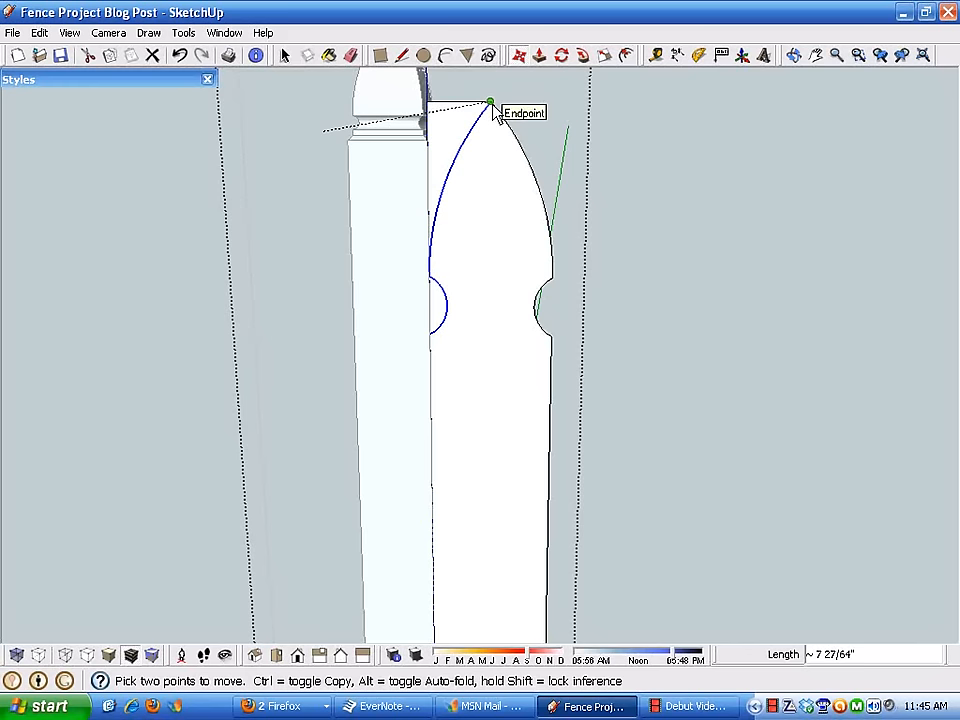
pyautogui.click(491, 103)
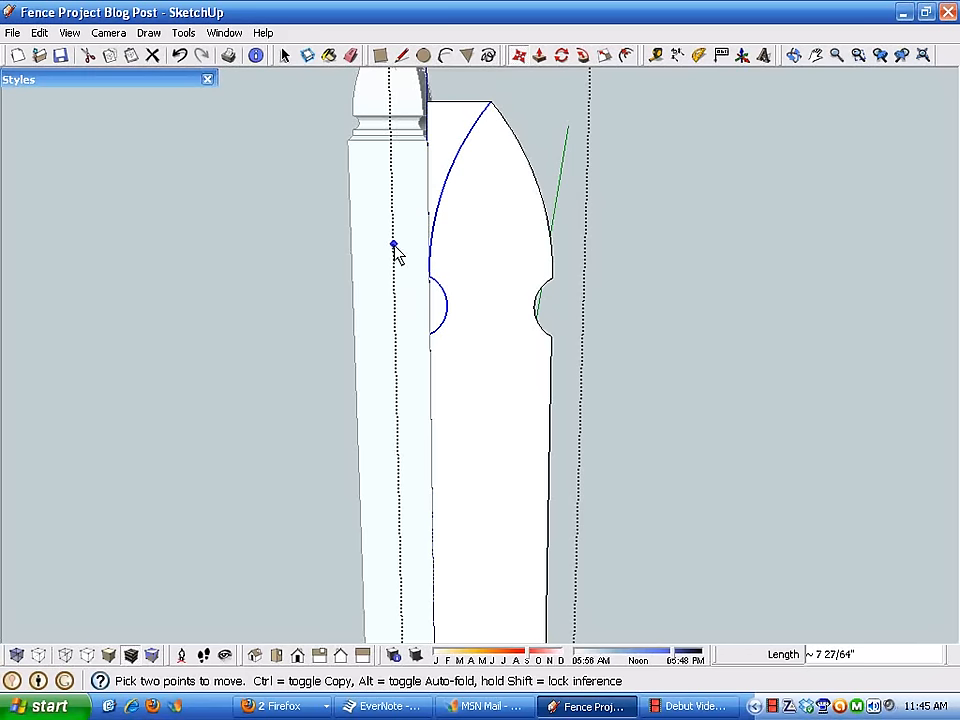
pyautogui.click(180, 55)
# Step: Try repositioning the mirrored arcs over the board's post side with two freehand moves, and undo them
pyautogui.click(322, 139)
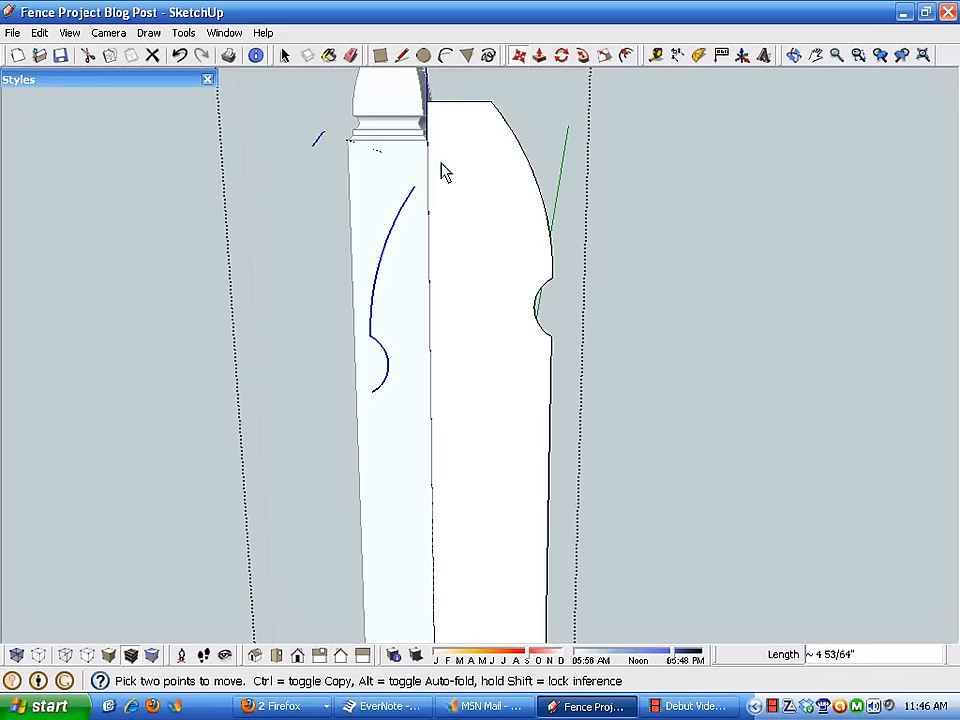
pyautogui.click(485, 114)
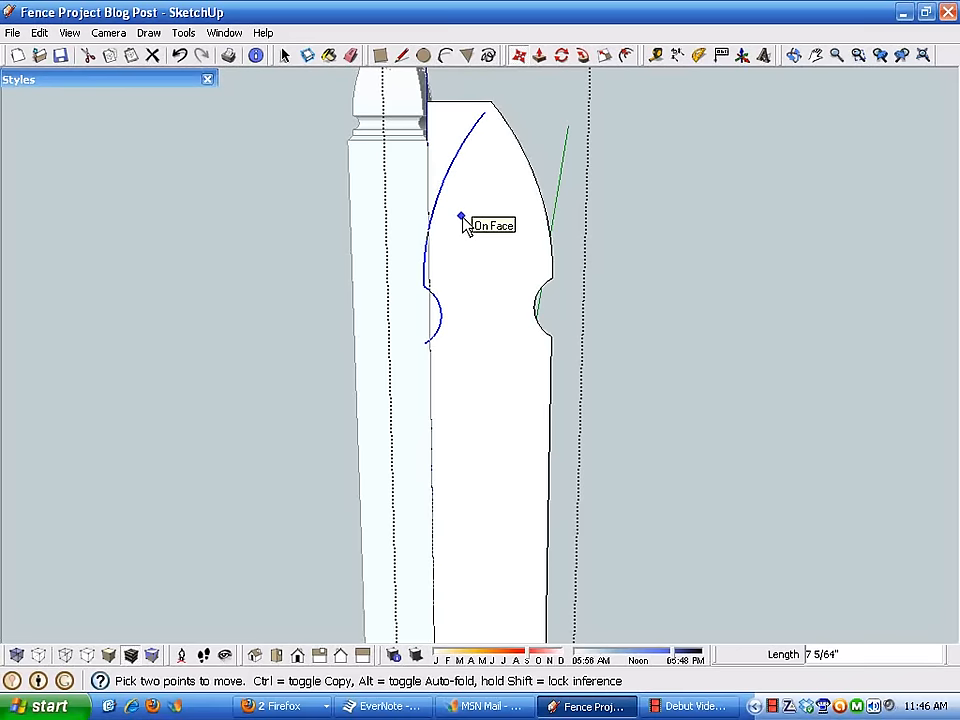
pyautogui.click(485, 115)
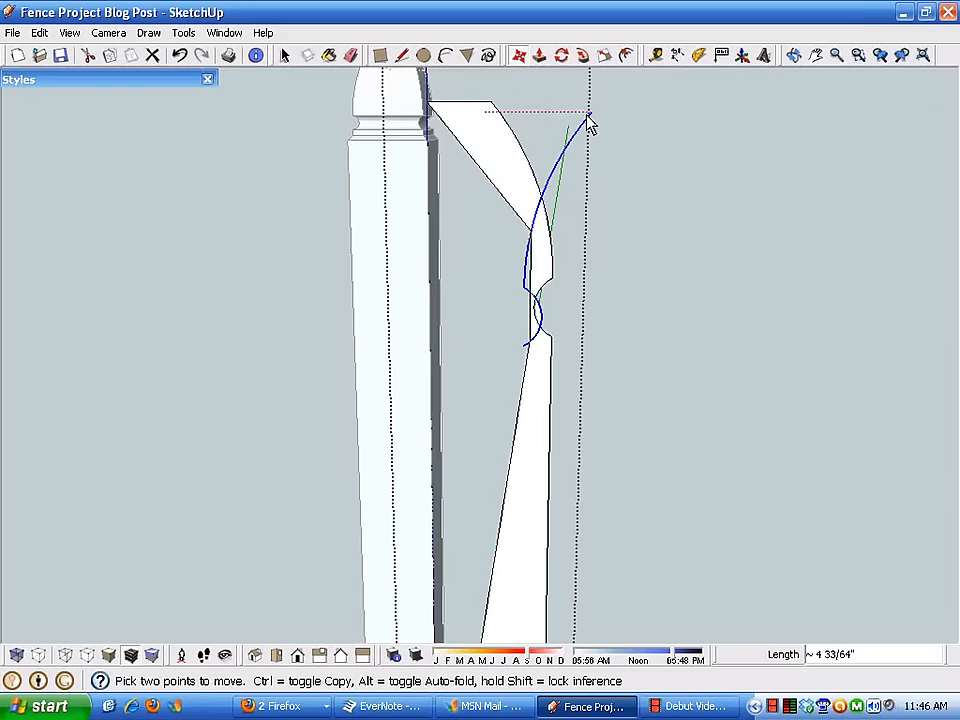
pyautogui.click(402, 176)
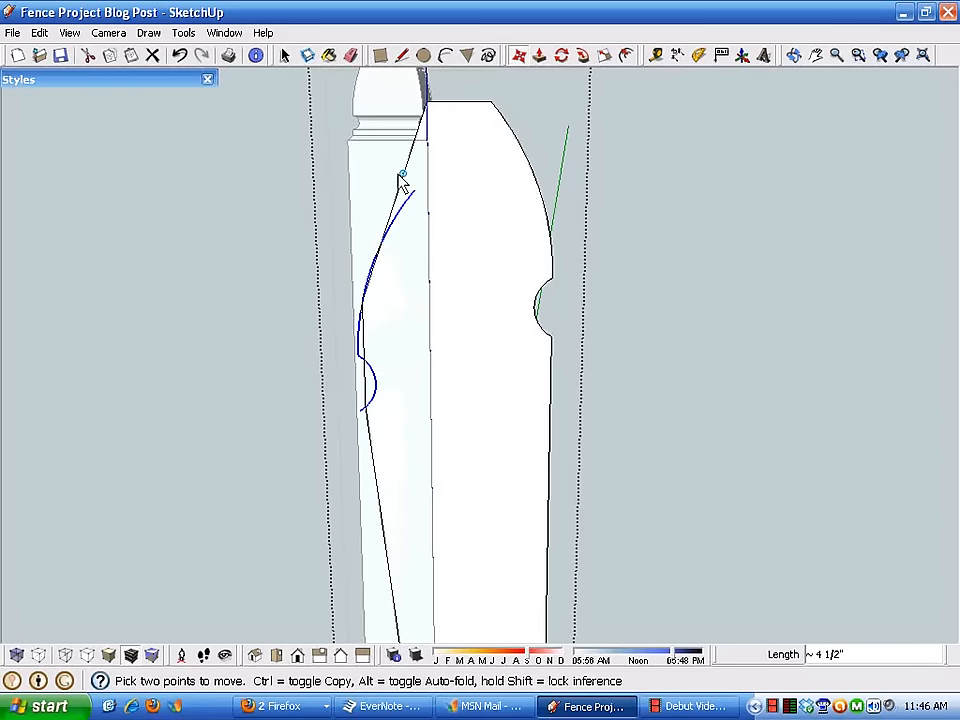
pyautogui.click(180, 56)
pyautogui.click(201, 56)
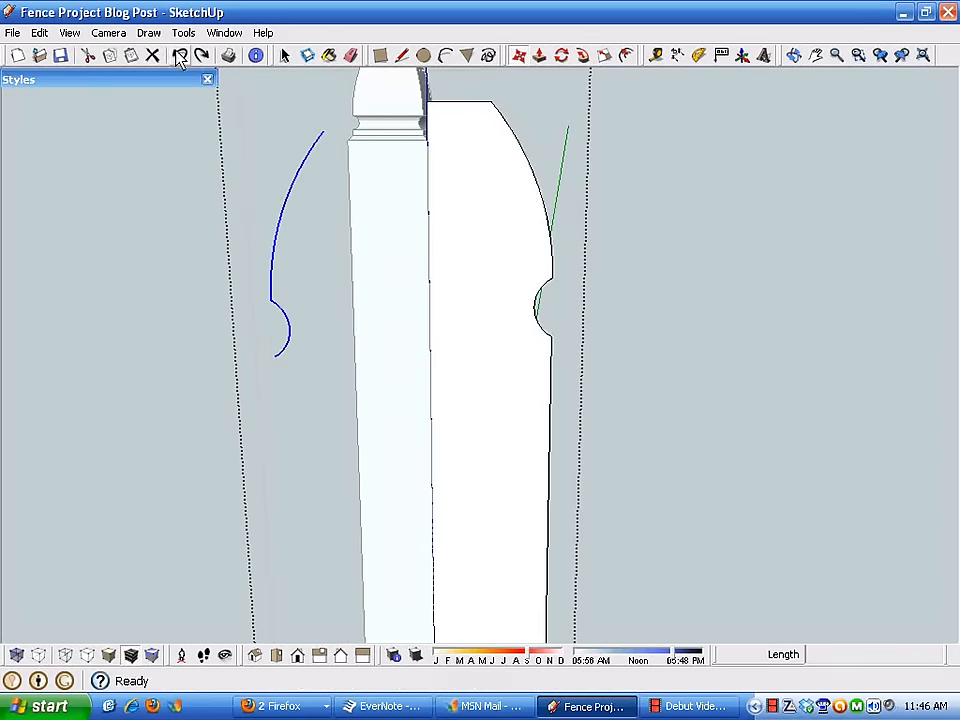
# Step: Try snapping the mirrored arcs' upper end to the top endpoint of the existing large arc, and undo the move
pyautogui.click(324, 133)
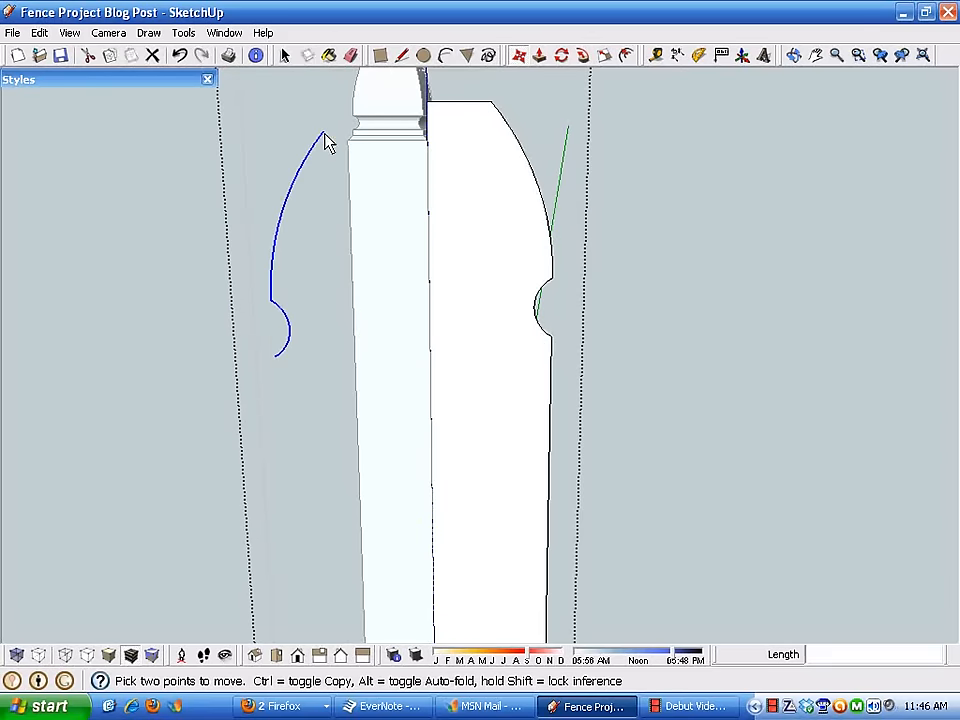
pyautogui.click(490, 104)
pyautogui.scroll(4, 493, 110)
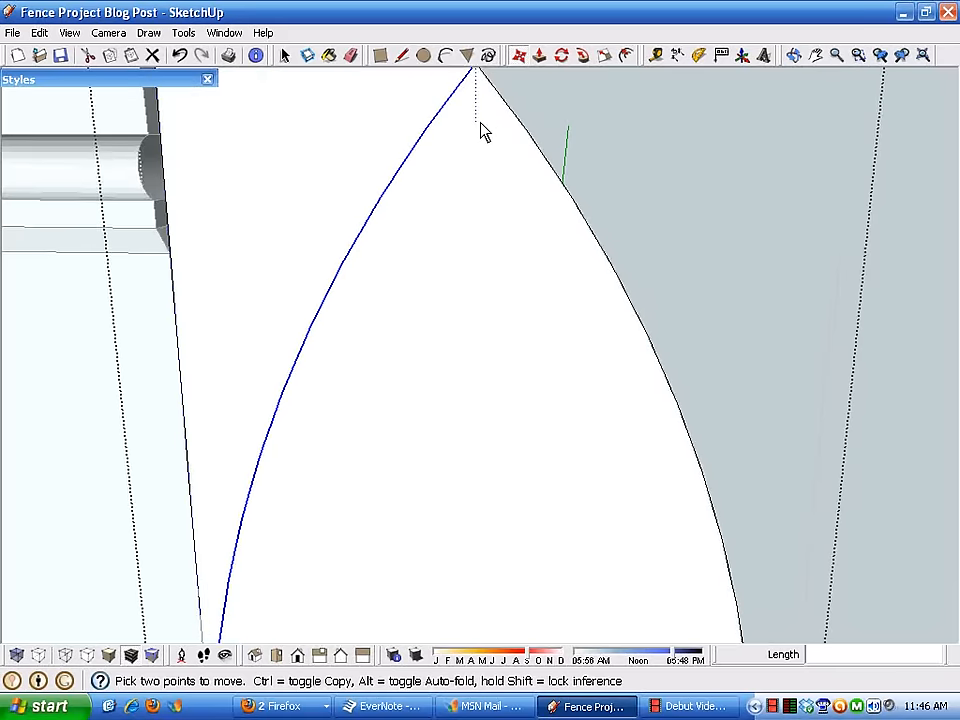
pyautogui.scroll(-3, 480, 129)
pyautogui.scroll(-3, 515, 196)
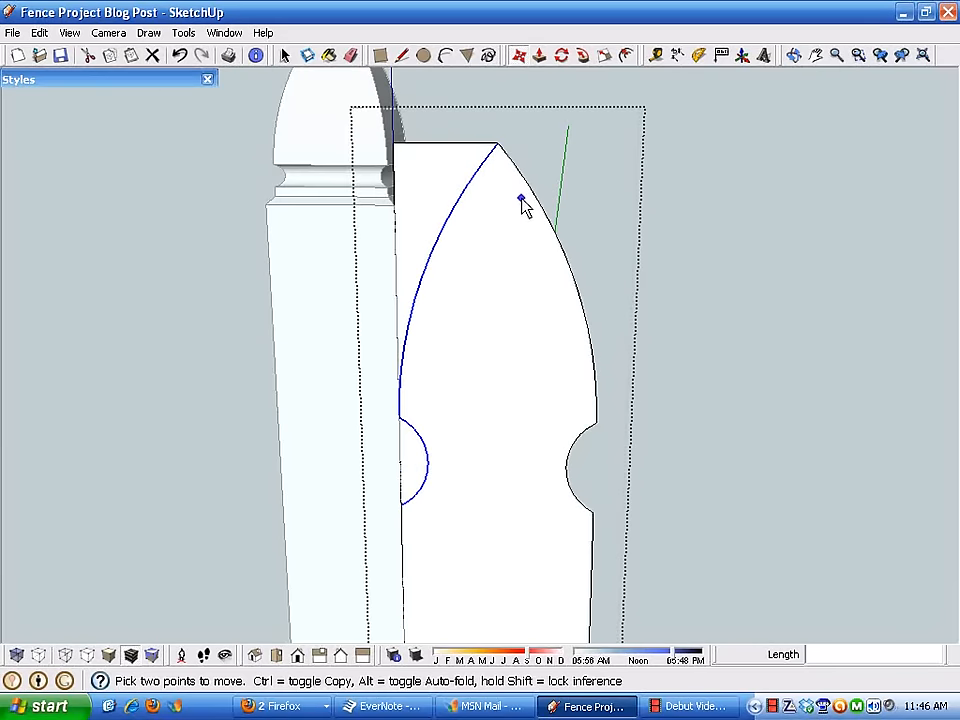
pyautogui.click(180, 57)
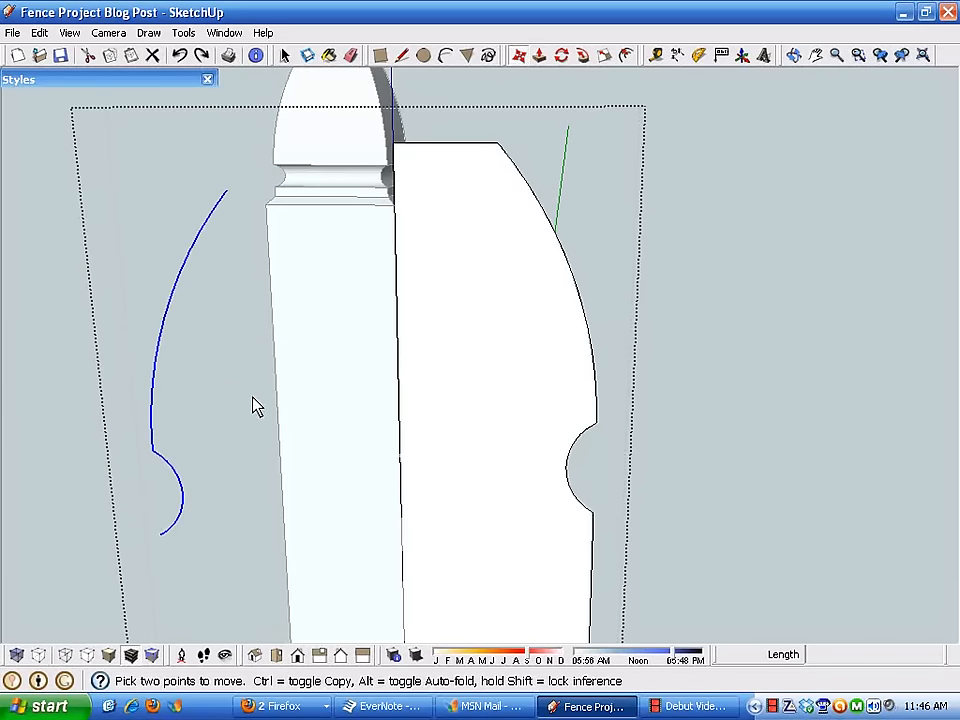
# Step: Group the mirrored arcs and move the group so its upper end meets the top endpoint of the board's large arc
pyautogui.rightClick(159, 349)
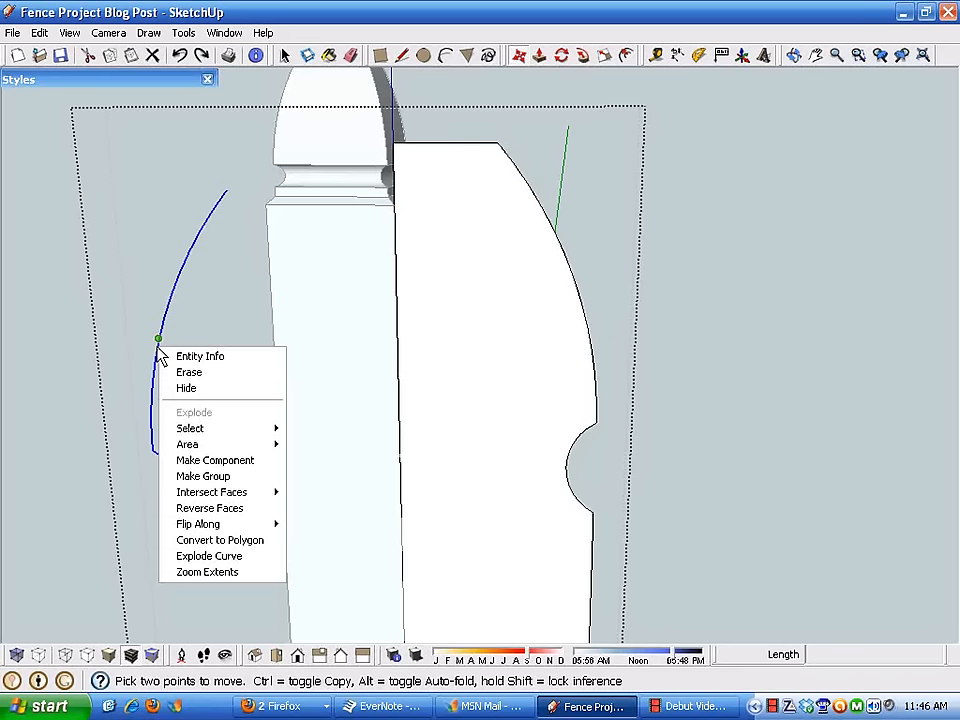
pyautogui.click(200, 476)
pyautogui.click(227, 191)
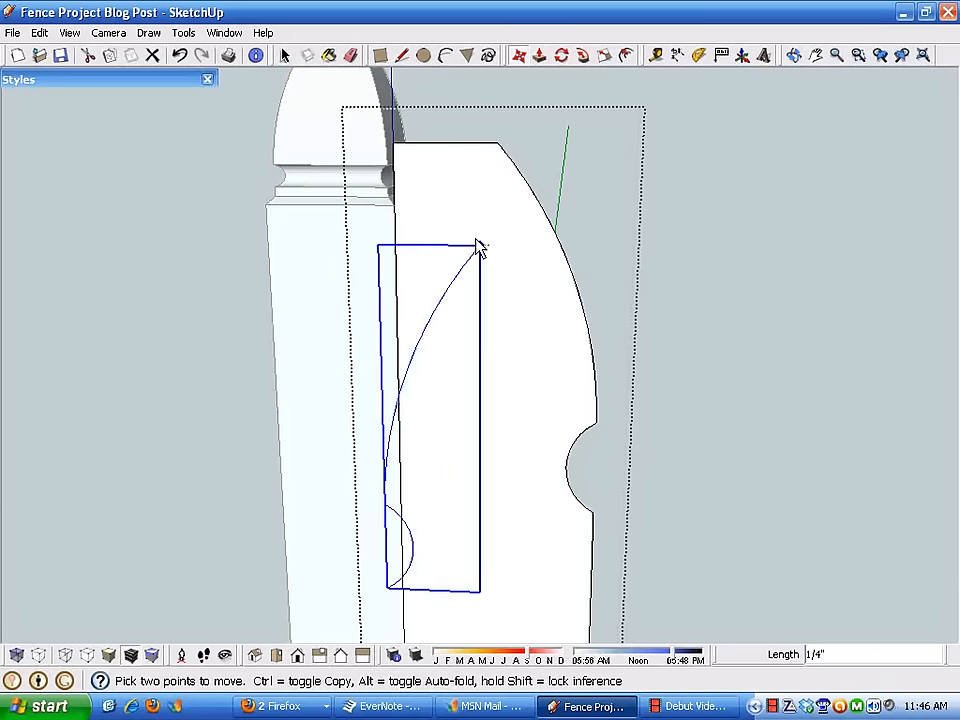
pyautogui.click(506, 148)
# Step: Explode the placed arc group into the board's face
pyautogui.scroll(1, 492, 172)
pyautogui.scroll(3, 488, 168)
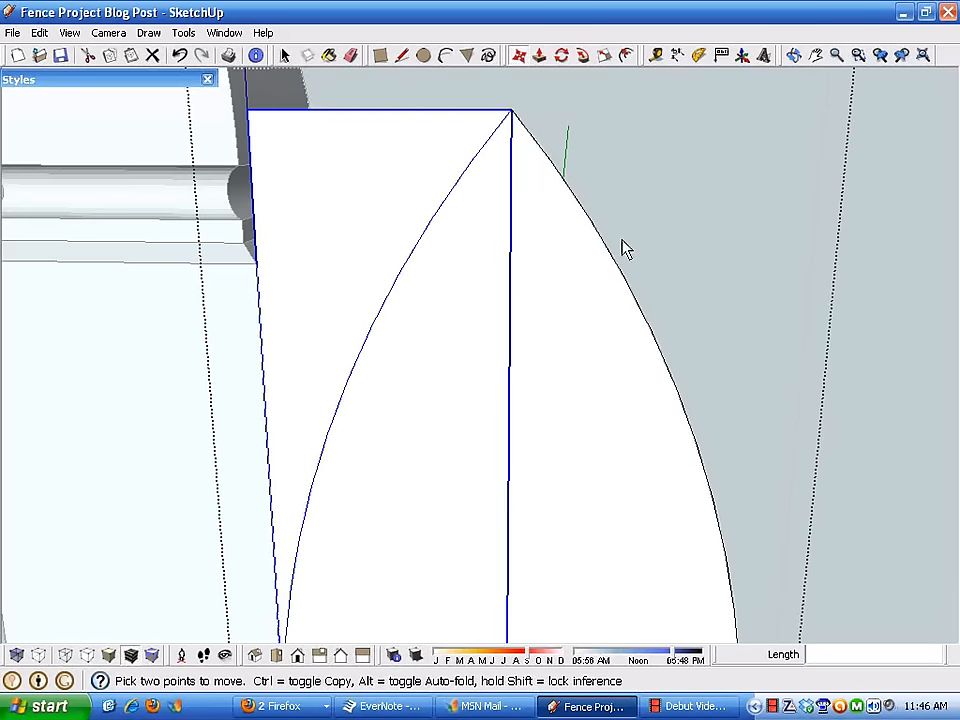
pyautogui.rightClick(506, 128)
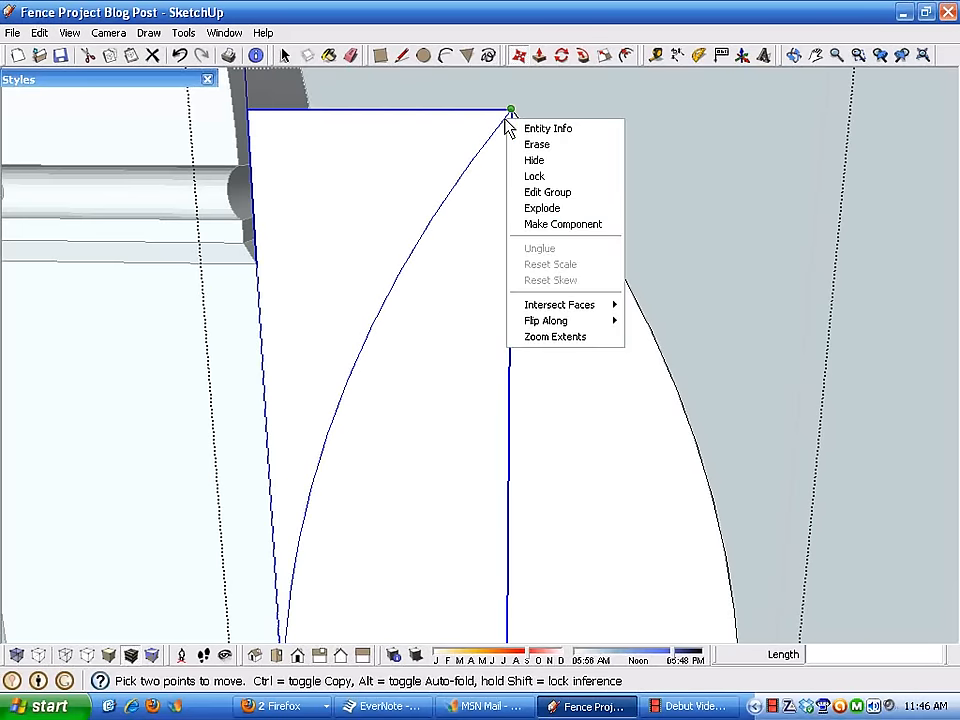
pyautogui.click(546, 208)
# Step: Erase the board's leftover top edge and post-side straight edges outside the mirrored arc and across the notch
pyautogui.scroll(-2, 566, 210)
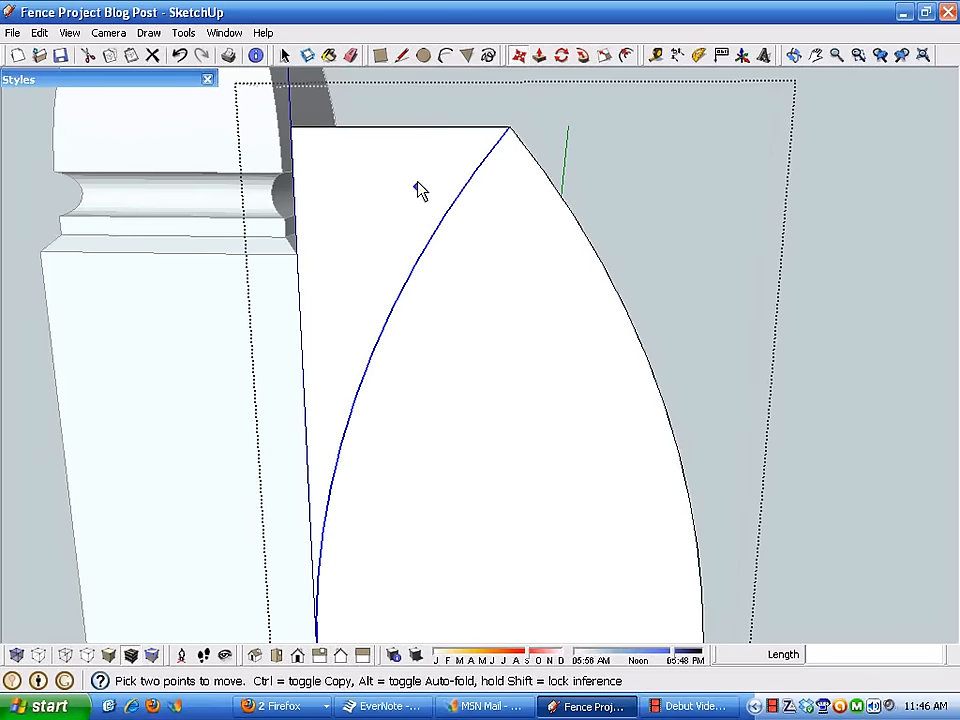
pyautogui.click(352, 56)
pyautogui.click(317, 154)
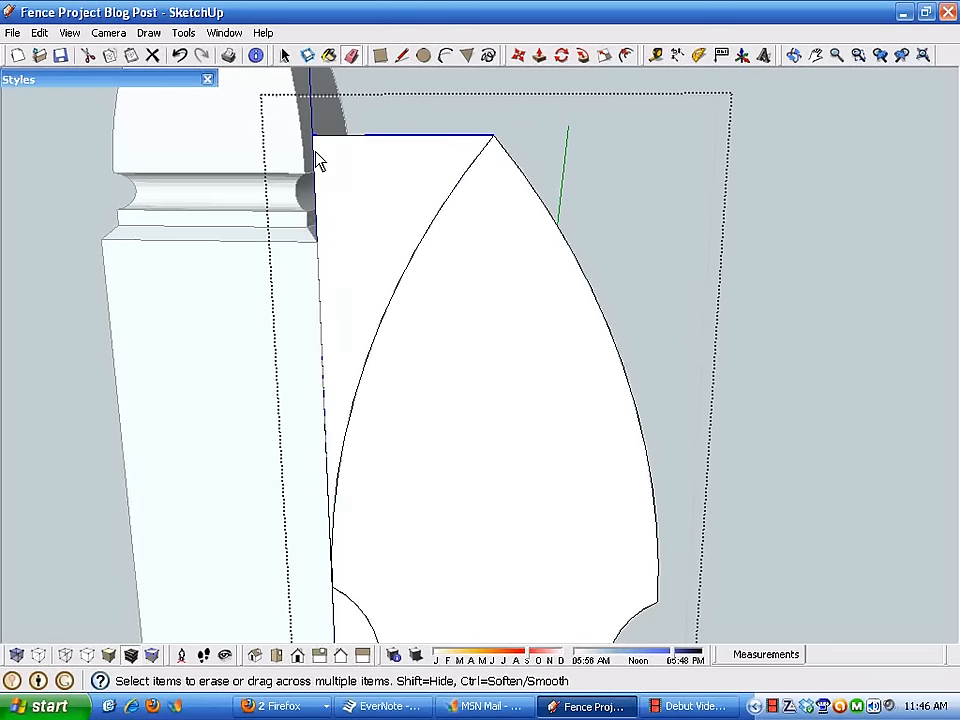
pyautogui.moveTo(317, 154)
pyautogui.mouseDown(button='middle')
pyautogui.moveTo(317, 561)
pyautogui.moveTo(350, 418)
pyautogui.moveTo(306, 392)
pyautogui.moveTo(392, 418)
pyautogui.moveTo(400, 405)
pyautogui.mouseUp(button='middle')
pyautogui.click(364, 456)
pyautogui.scroll(-3, 175, 398)
pyautogui.scroll(3, 420, 275)
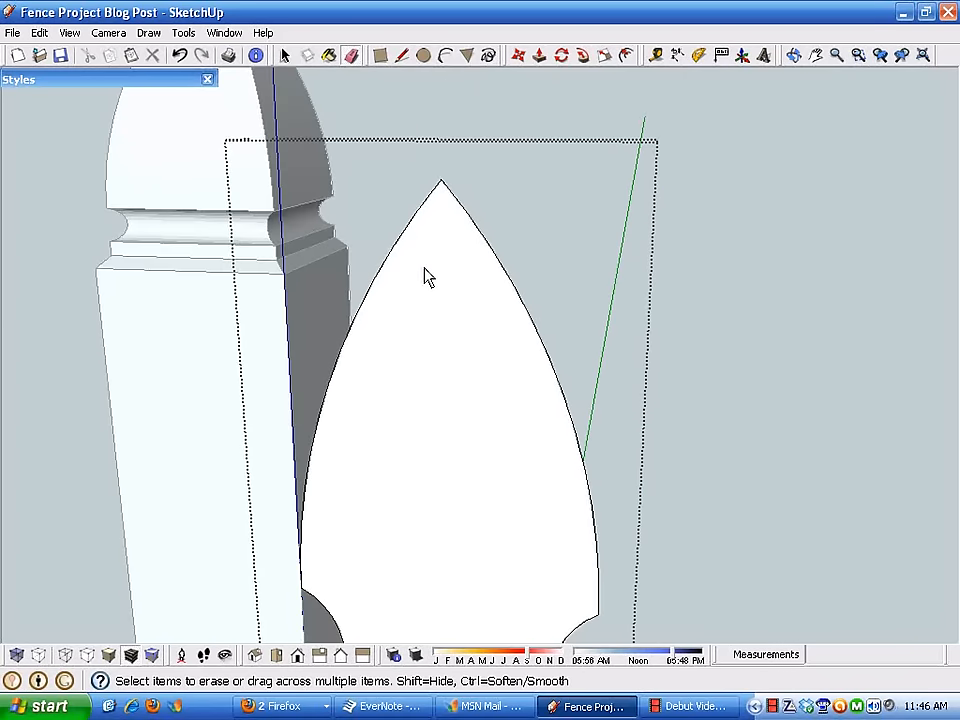
# Step: Push/Pull the picket's face to give the board thickness, and leave the group's editing mode
pyautogui.scroll(-3, 370, 395)
pyautogui.moveTo(368, 395); pyautogui.dragTo(434, 307, button='middle')
pyautogui.scroll(-4, 448, 467)
pyautogui.moveTo(448, 467); pyautogui.dragTo(281, 540, button='middle')
pyautogui.scroll(4, 422, 497)
pyautogui.press('e')
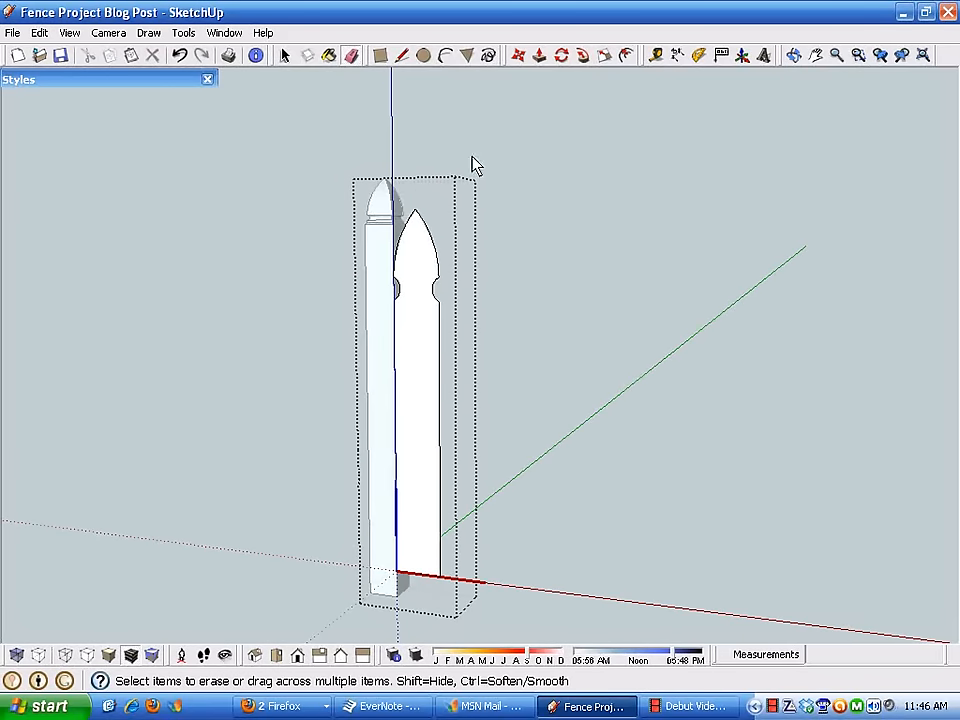
pyautogui.click(540, 55)
pyautogui.moveTo(535, 200); pyautogui.dragTo(436, 280, button='middle')
pyautogui.moveTo(436, 280); pyautogui.dragTo(432, 258)
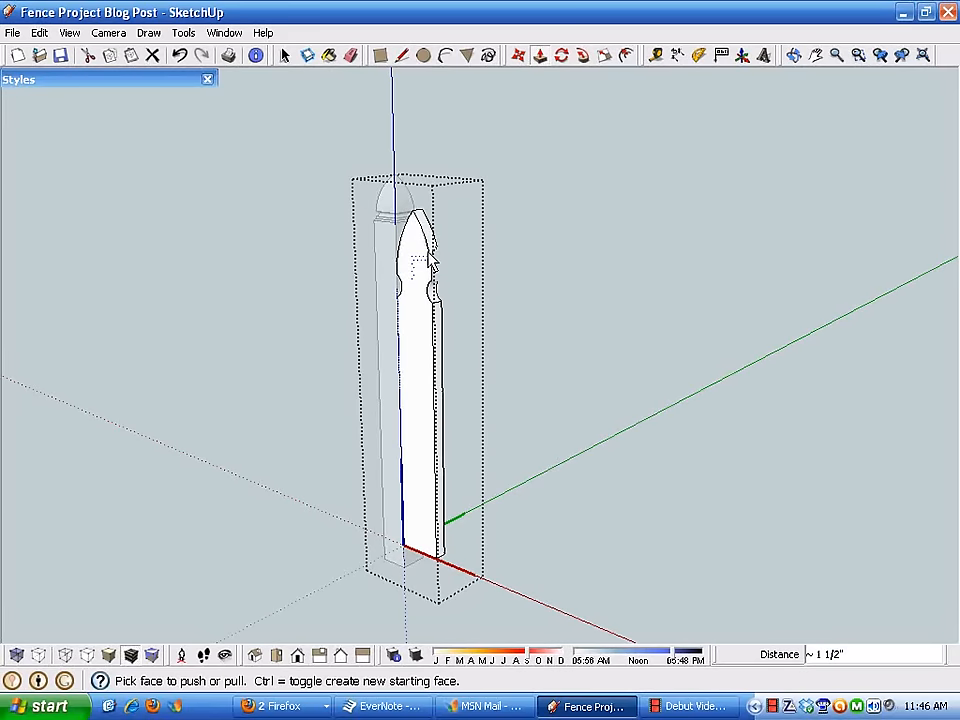
pyautogui.press('Return')
pyautogui.press('space')
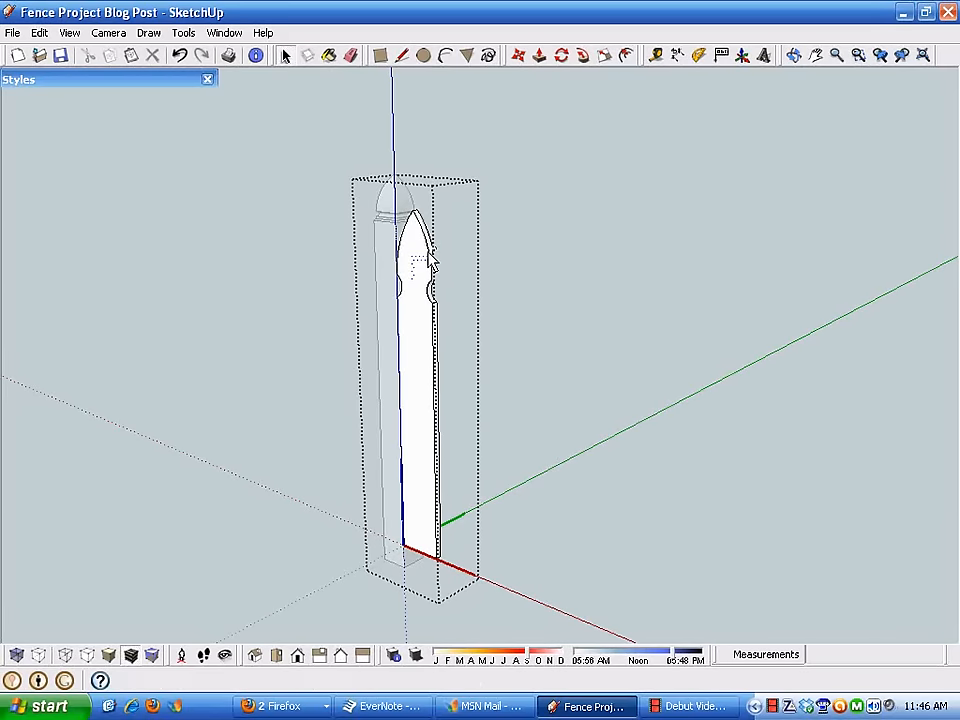
pyautogui.click(300, 405)
pyautogui.moveTo(303, 415); pyautogui.dragTo(465, 352, button='middle')
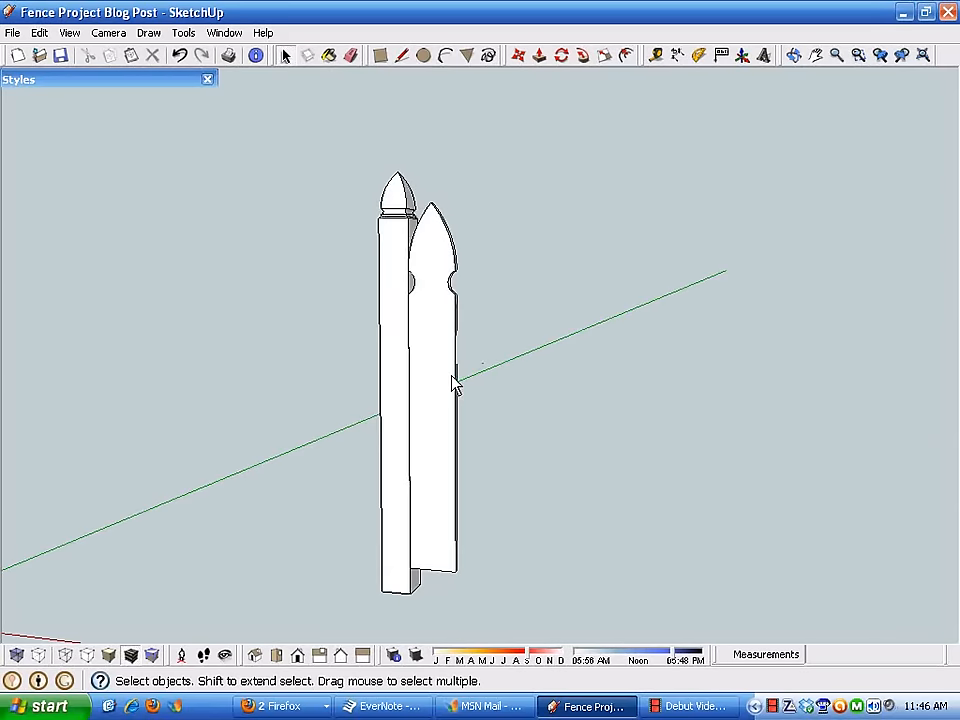
pyautogui.click(437, 399)
pyautogui.moveTo(437, 399); pyautogui.dragTo(561, 321, button='middle')
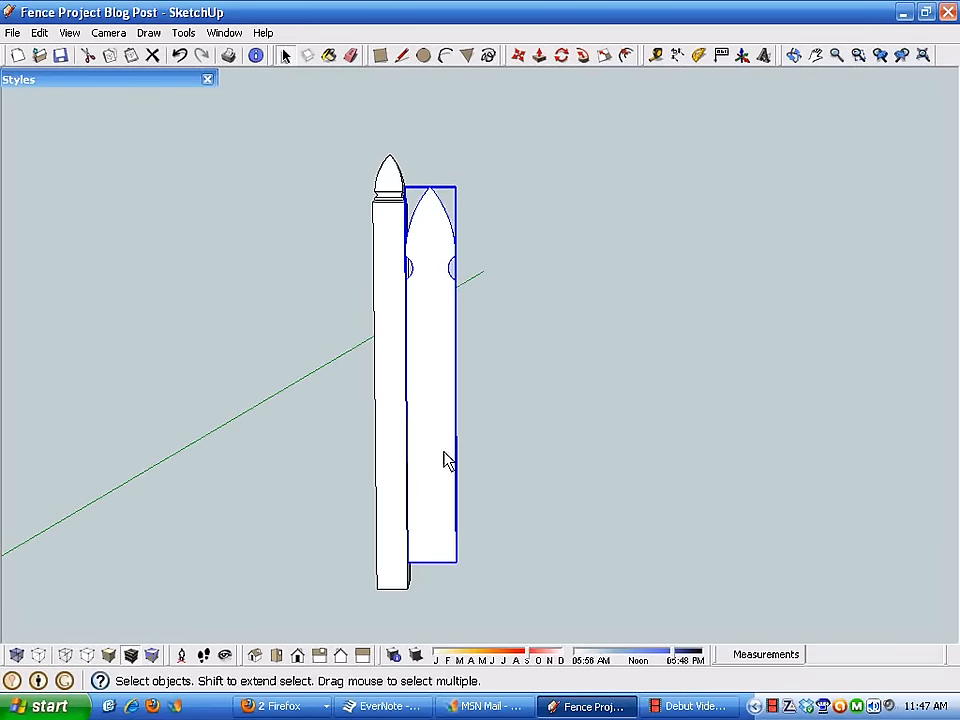
pyautogui.moveTo(428, 483); pyautogui.dragTo(400, 470, button='middle')
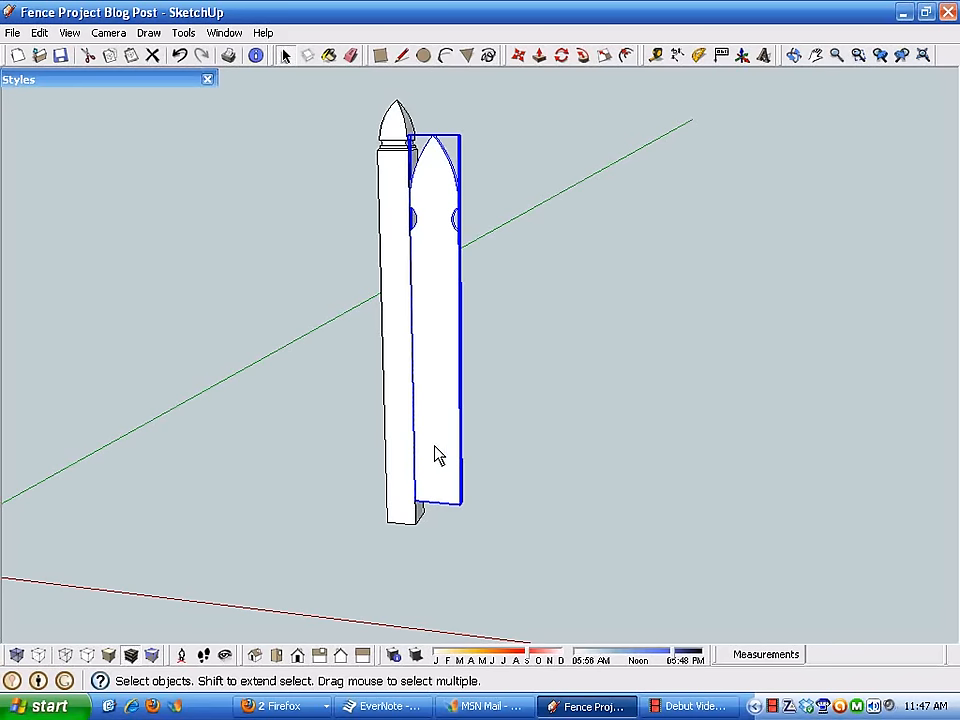
pyautogui.click(372, 482)
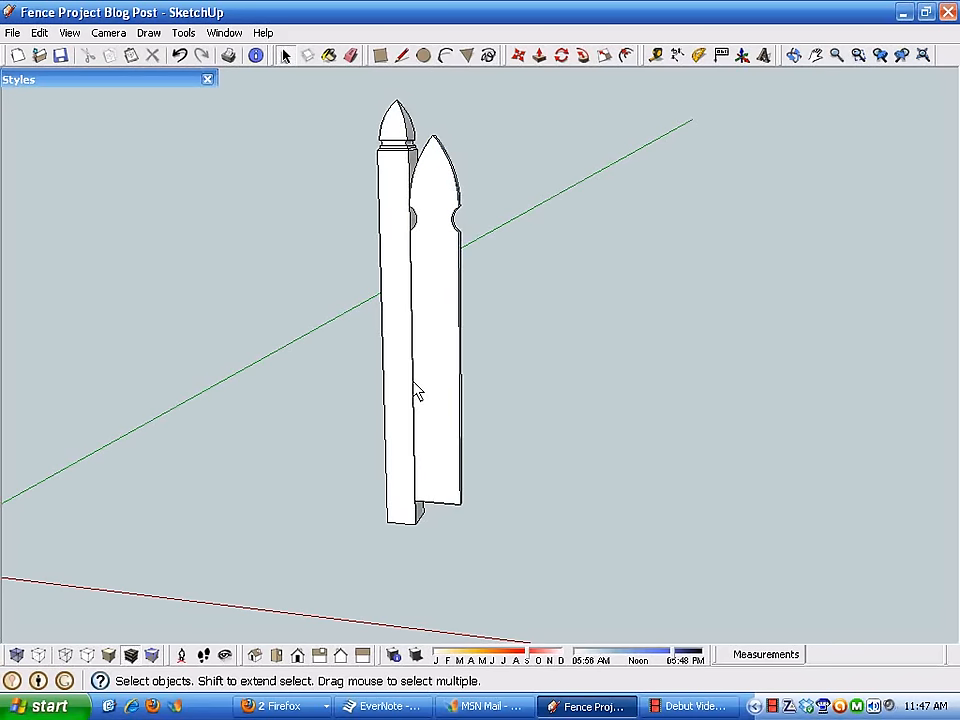